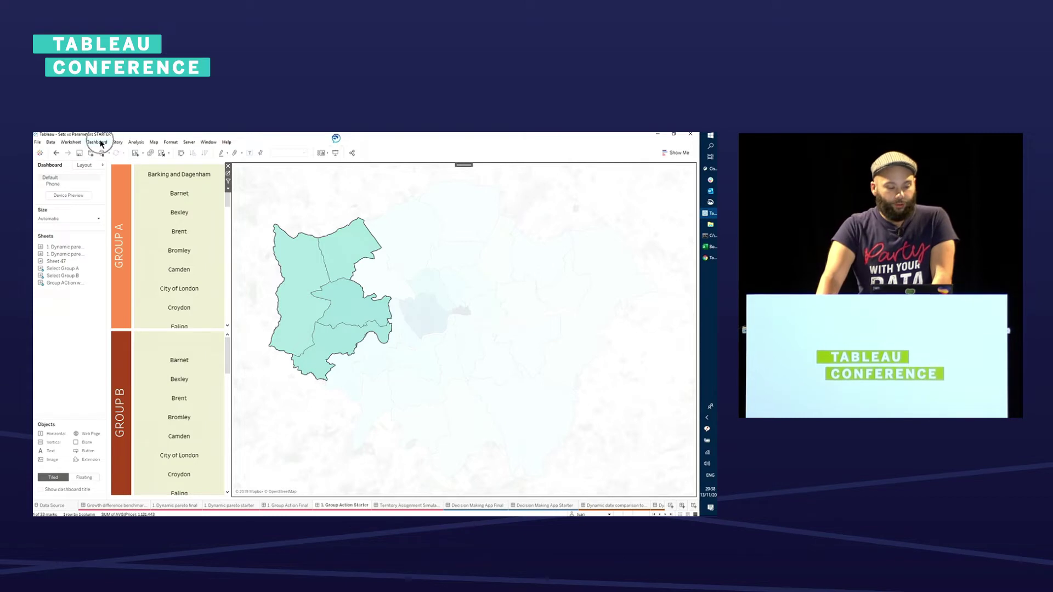
Add a dashboard set action that runs on selecting in Select Group A, targets set Group A, and keeps set values when cleared
left_click(120, 235)
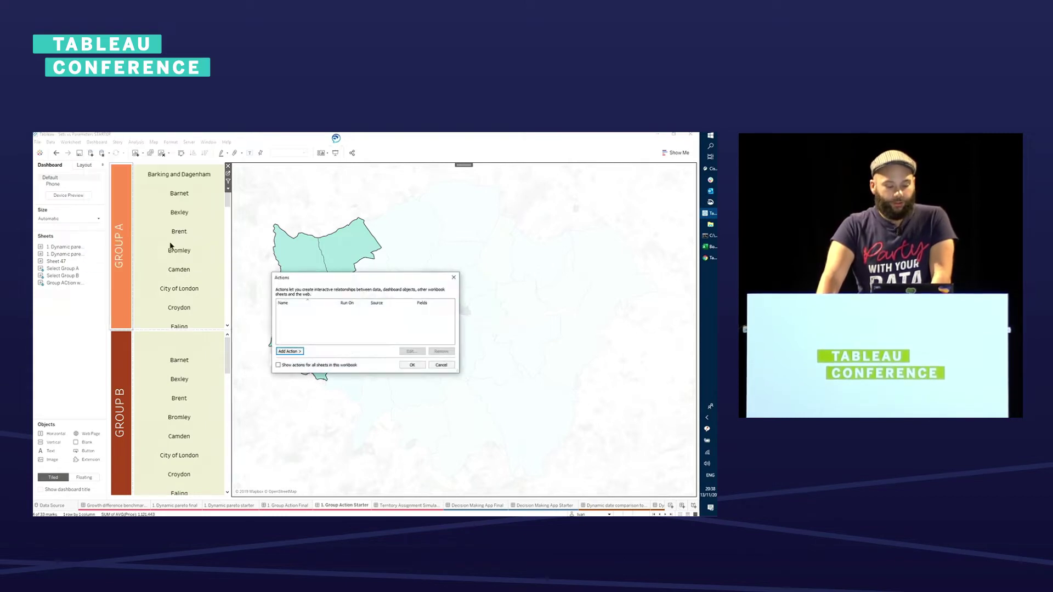
left_click(288, 352)
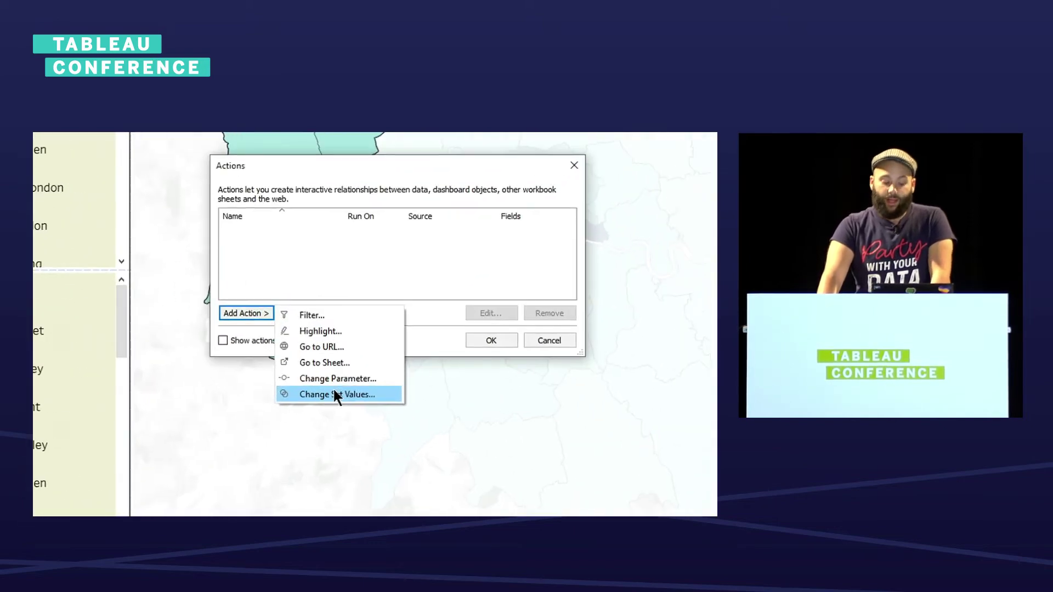
left_click(334, 394)
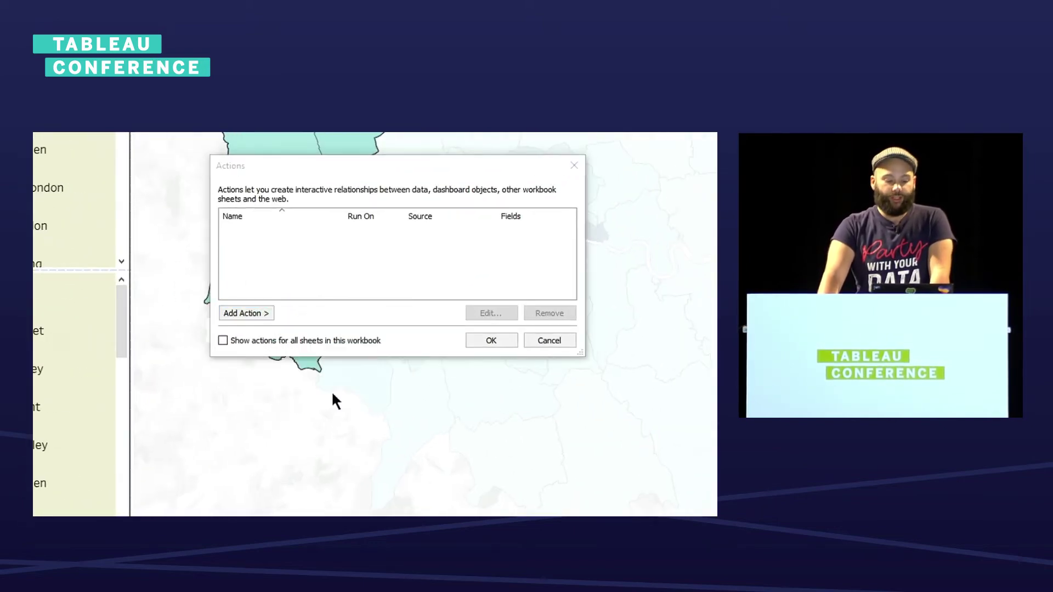
left_click(254, 178)
left_click(253, 204)
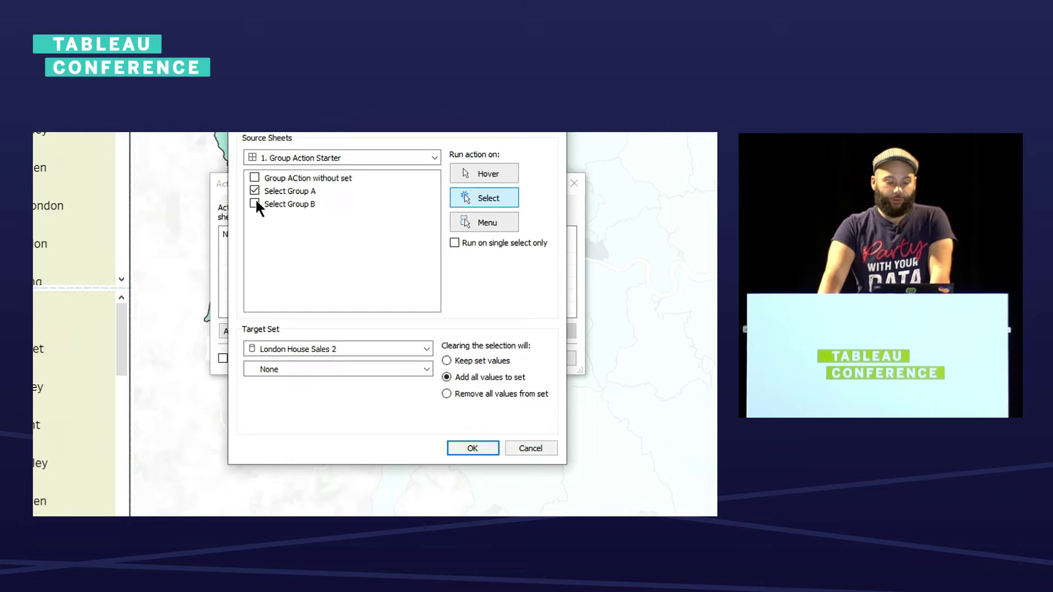
left_click(347, 363)
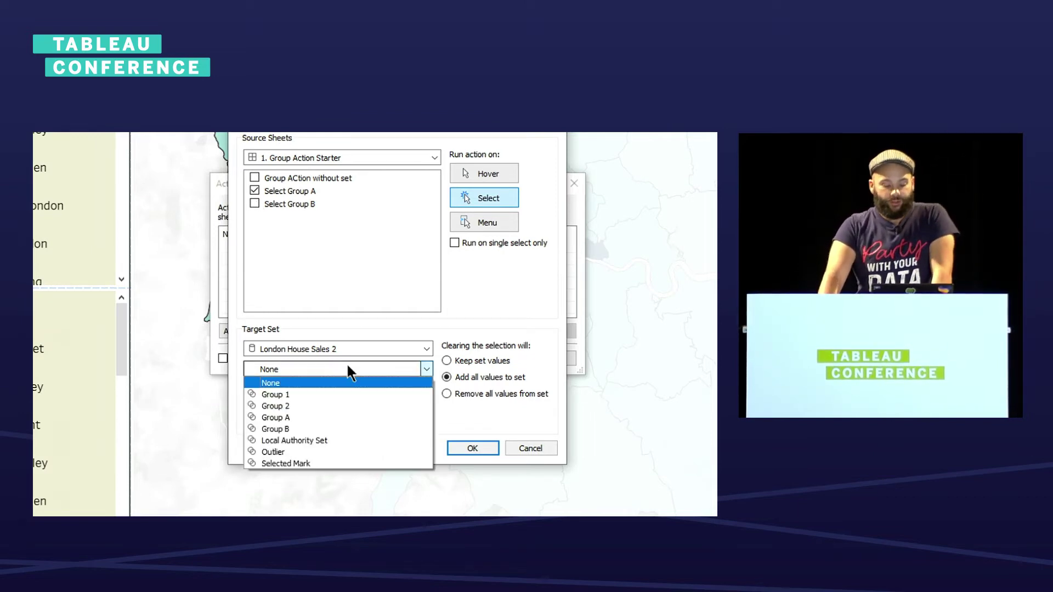
left_click(342, 415)
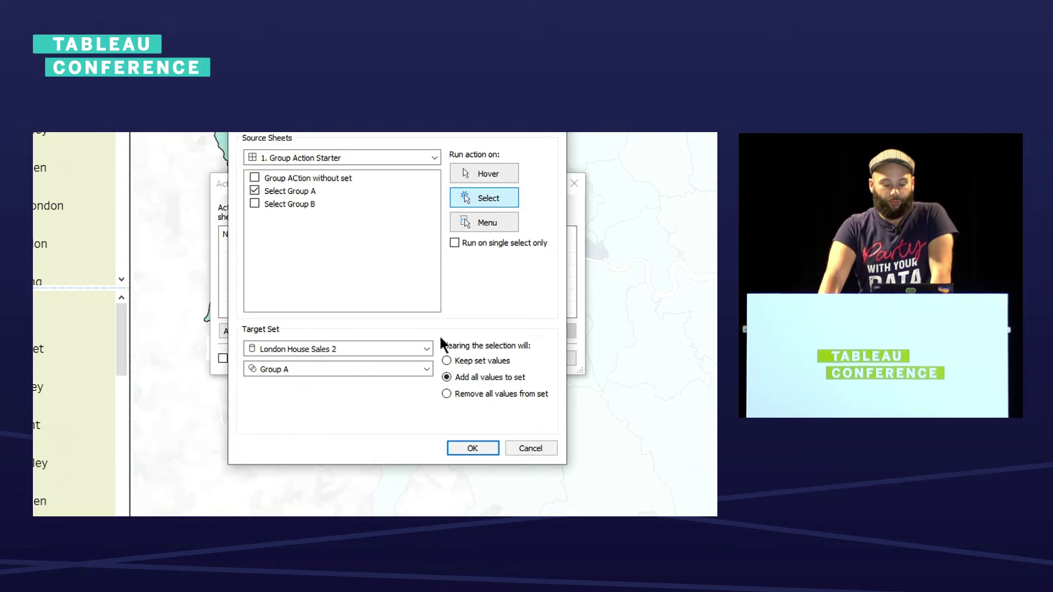
left_click(485, 362)
left_click(472, 452)
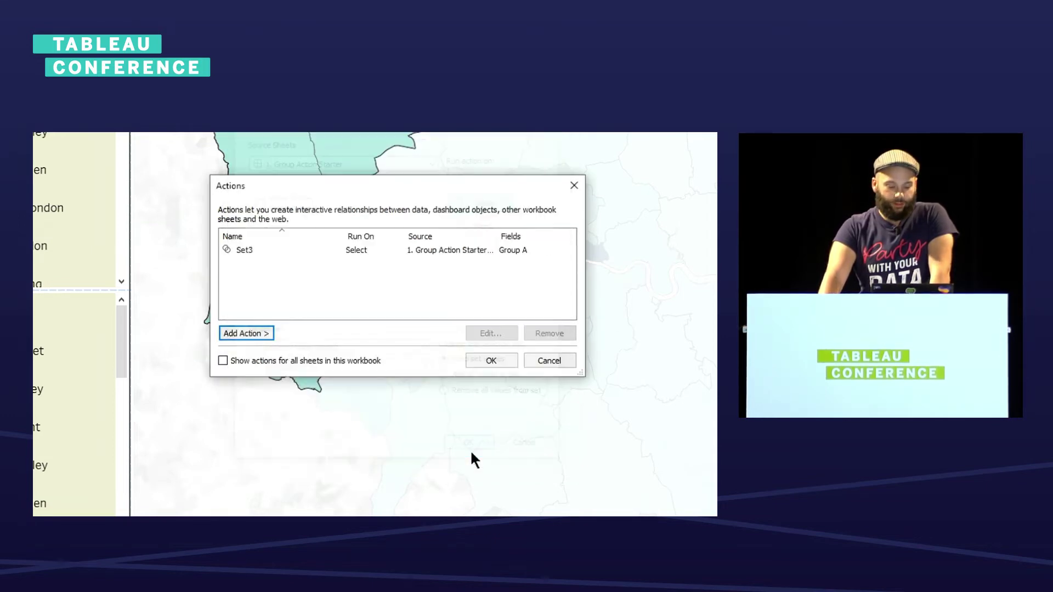
Add a second set action from Select Group B to set Group B, keeping set values when cleared, and accept the dashboard actions
left_click(261, 334)
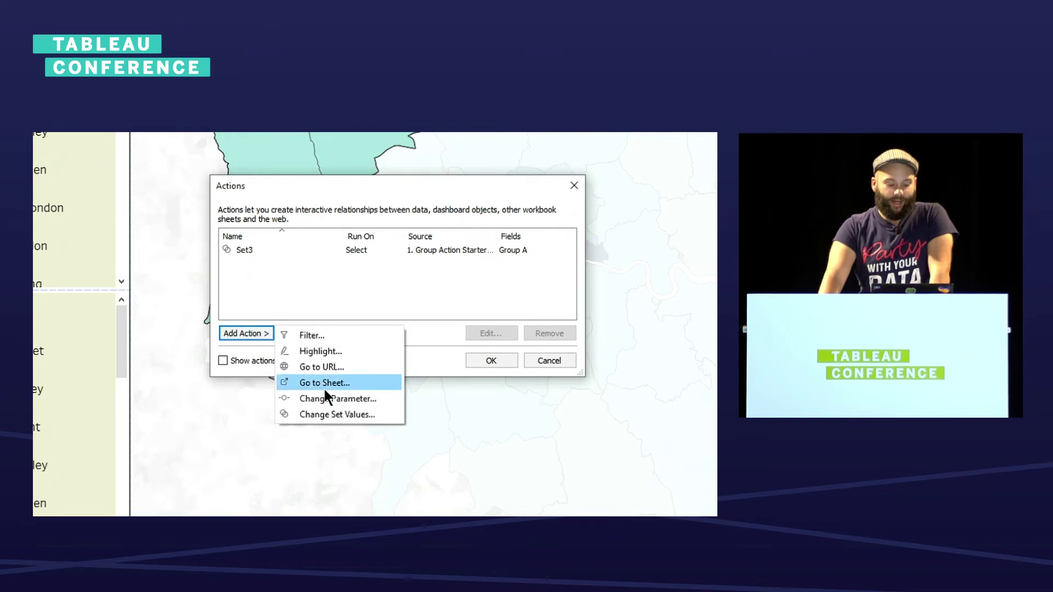
left_click(327, 415)
left_click(255, 239)
left_click(302, 416)
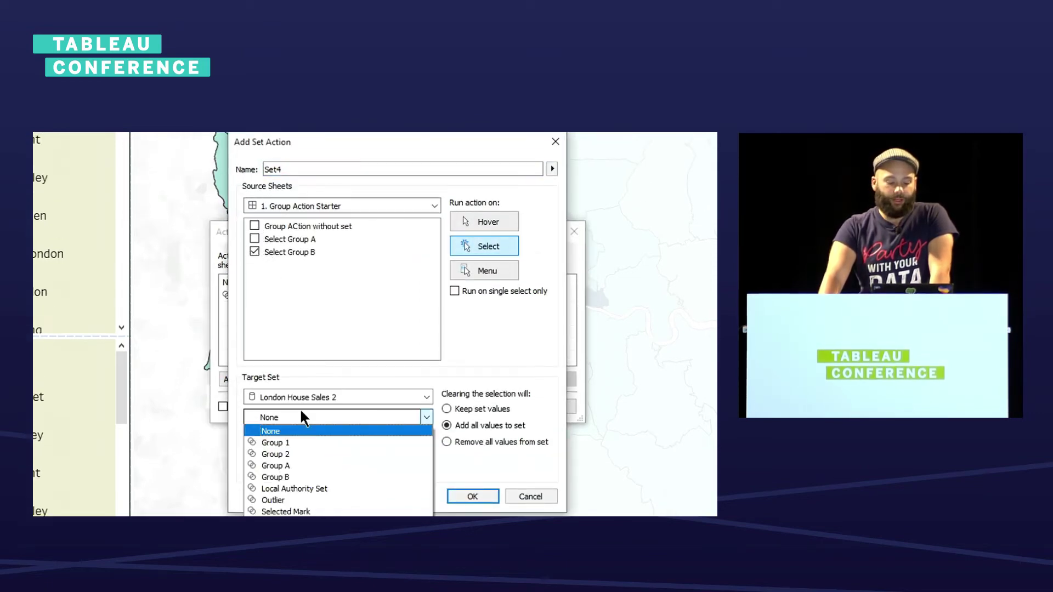
left_click(307, 475)
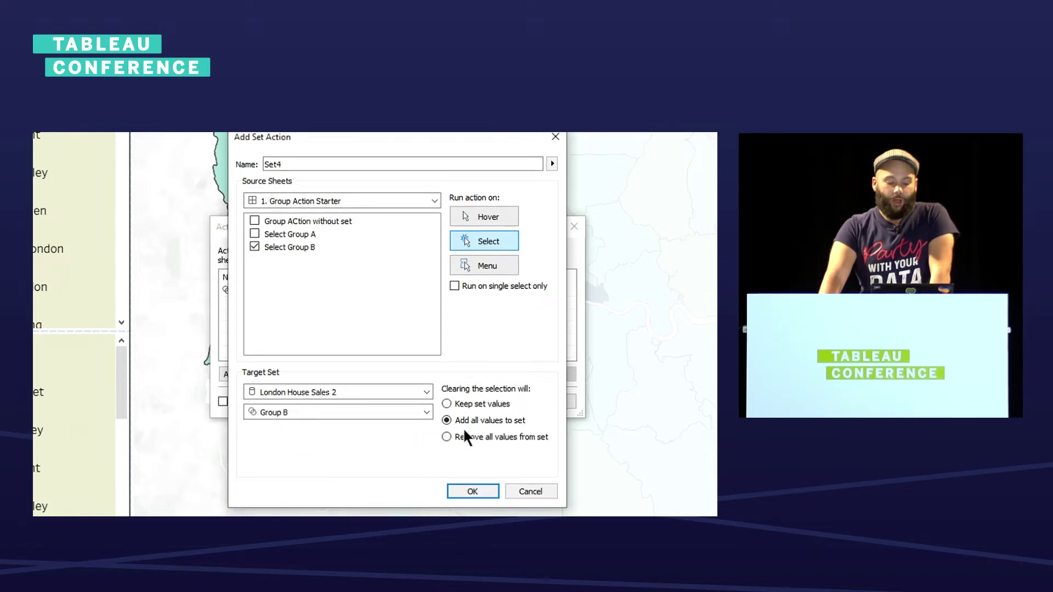
left_click(454, 405)
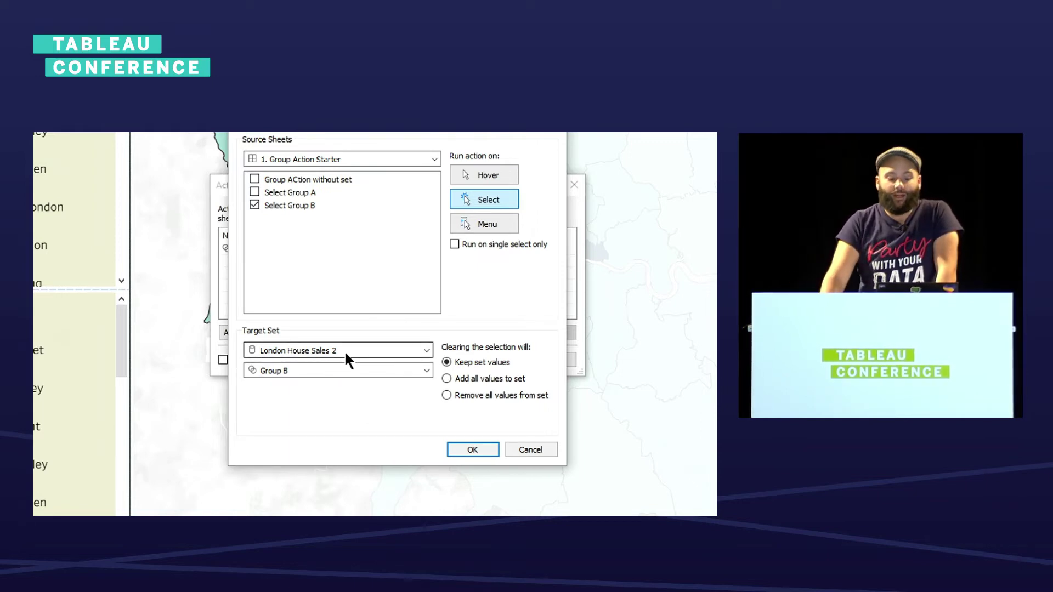
left_click(471, 447)
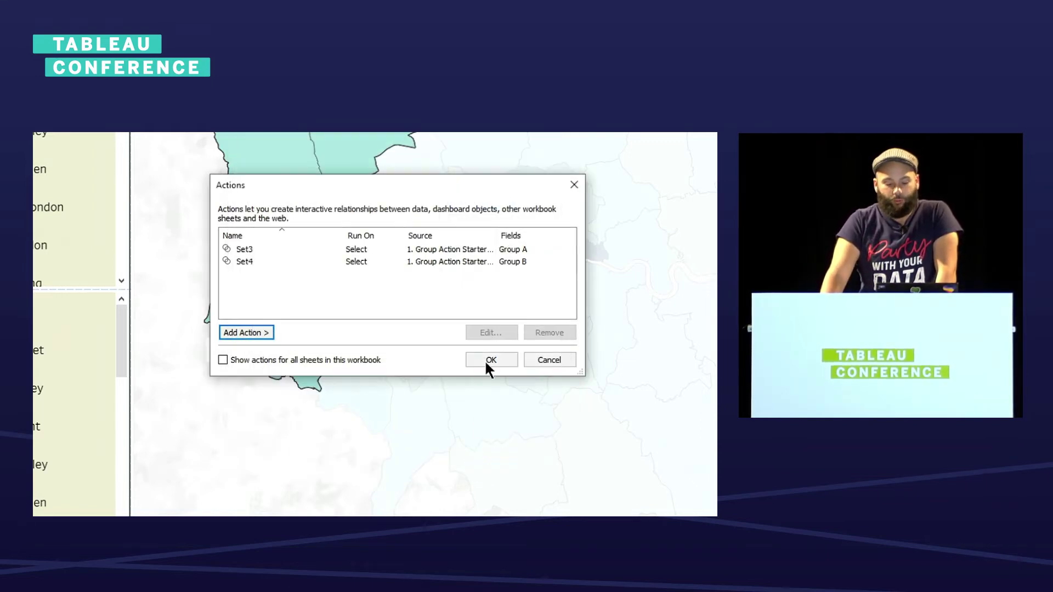
left_click(494, 359)
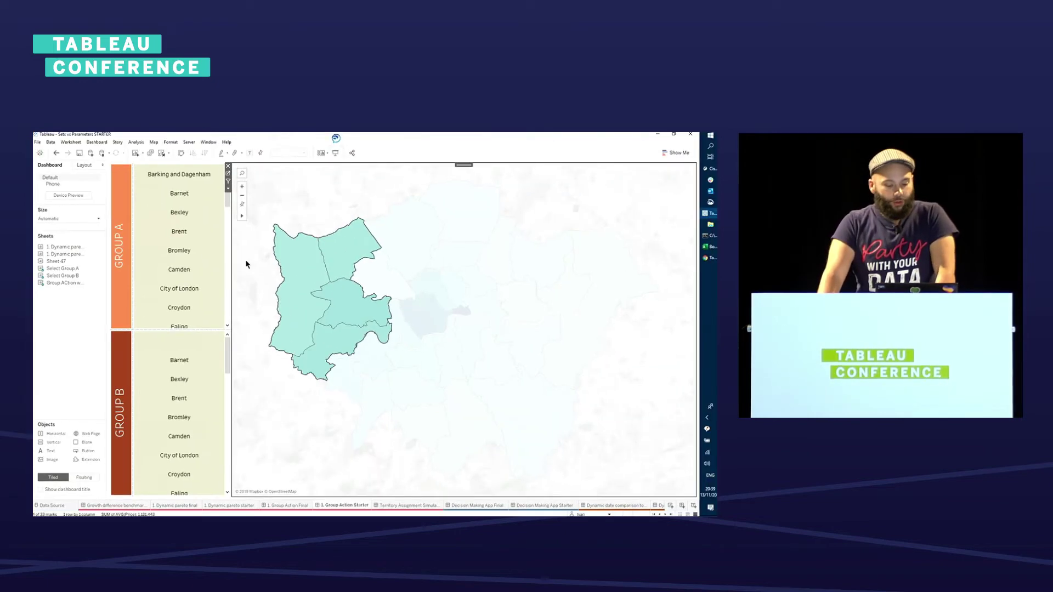
Assign Barking and Dagenham through Brent in the Group A list and Camden through Ealing in the Group B list
left_click_drag(198, 174, 200, 227)
left_click_drag(174, 437, 177, 493)
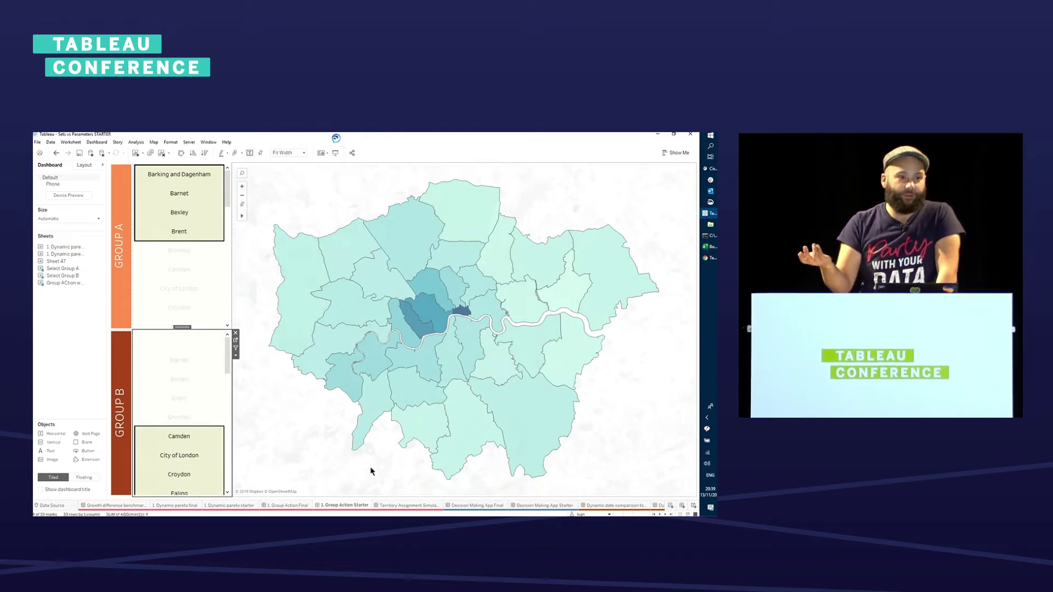
left_click(265, 183)
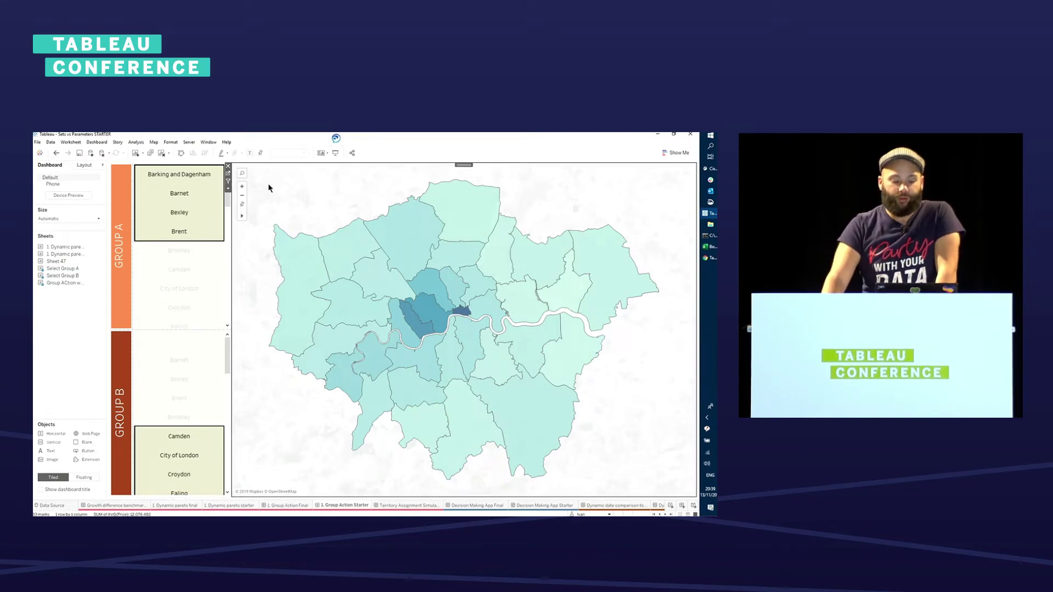
Go from the dashboard to the map's worksheet, Group ACtion without set
left_click(231, 178)
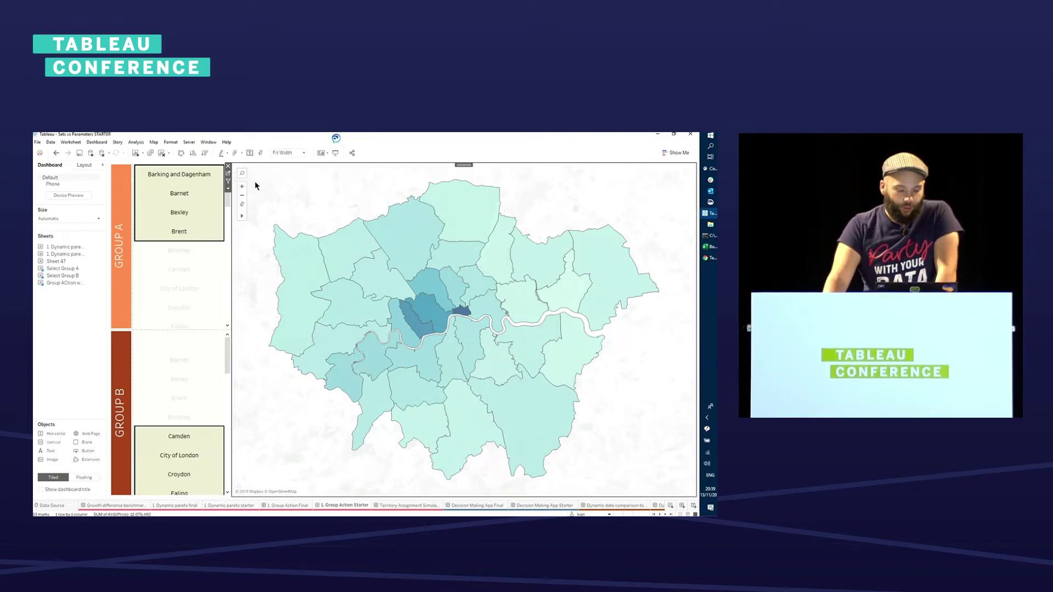
left_click_drag(232, 174, 231, 174)
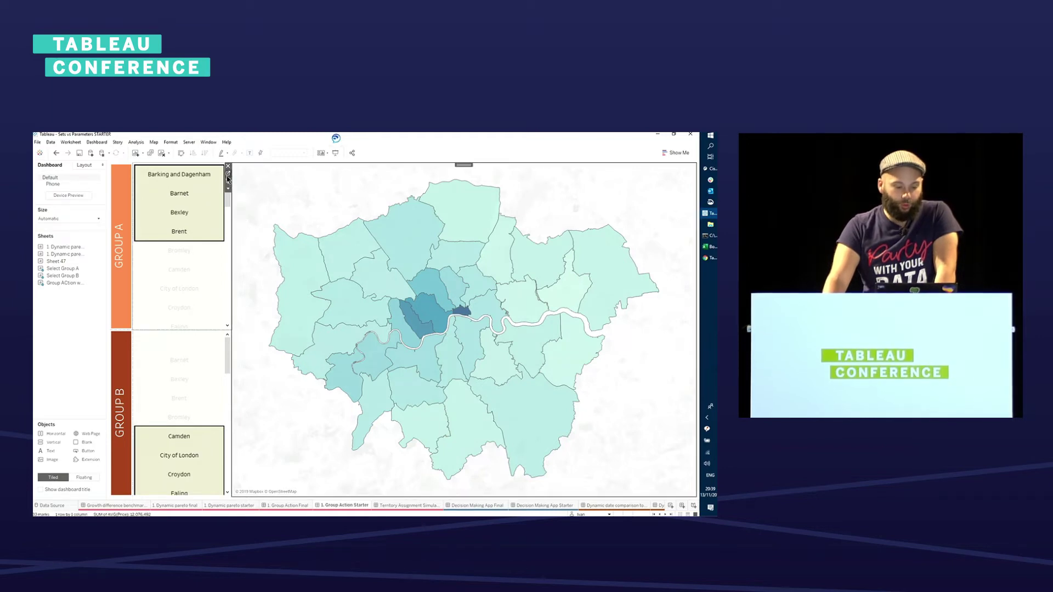
left_click(228, 176)
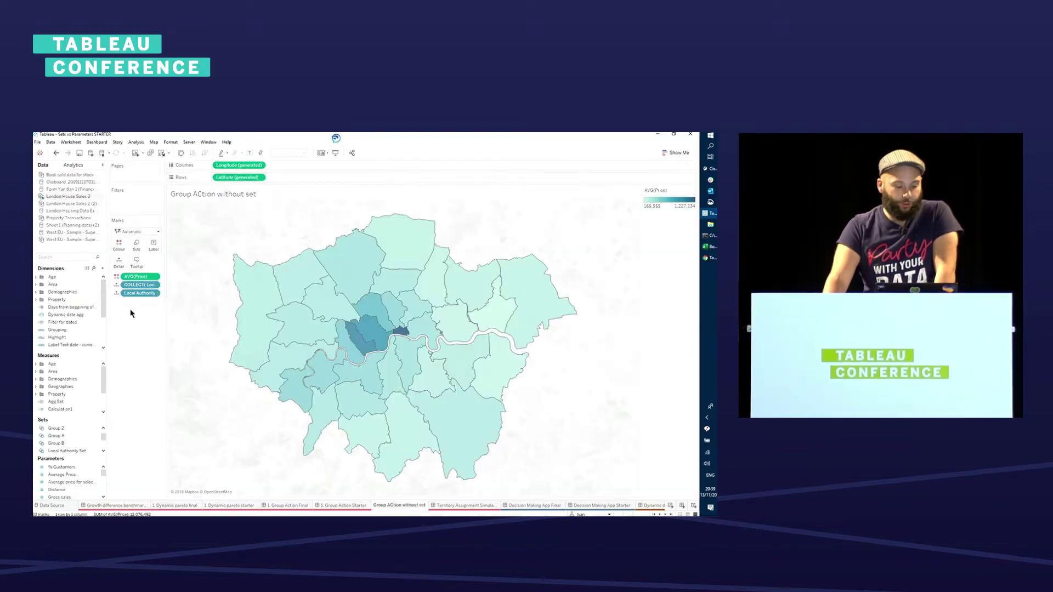
Start a new calculated field named "Market groupings" in the London House Sales 2 data source
left_click(102, 268)
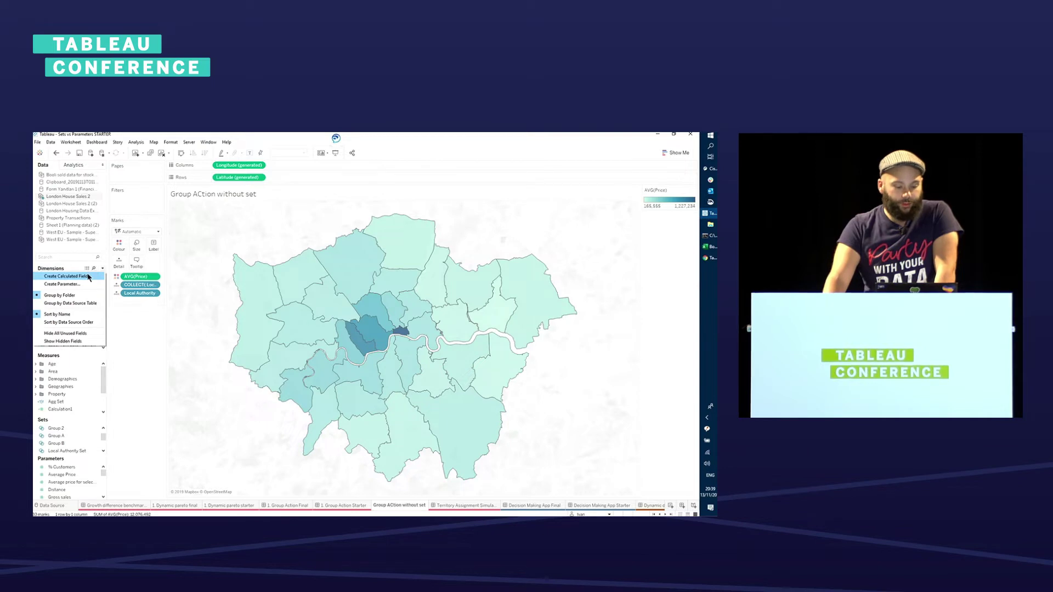
left_click(67, 276)
type("Market groupings")
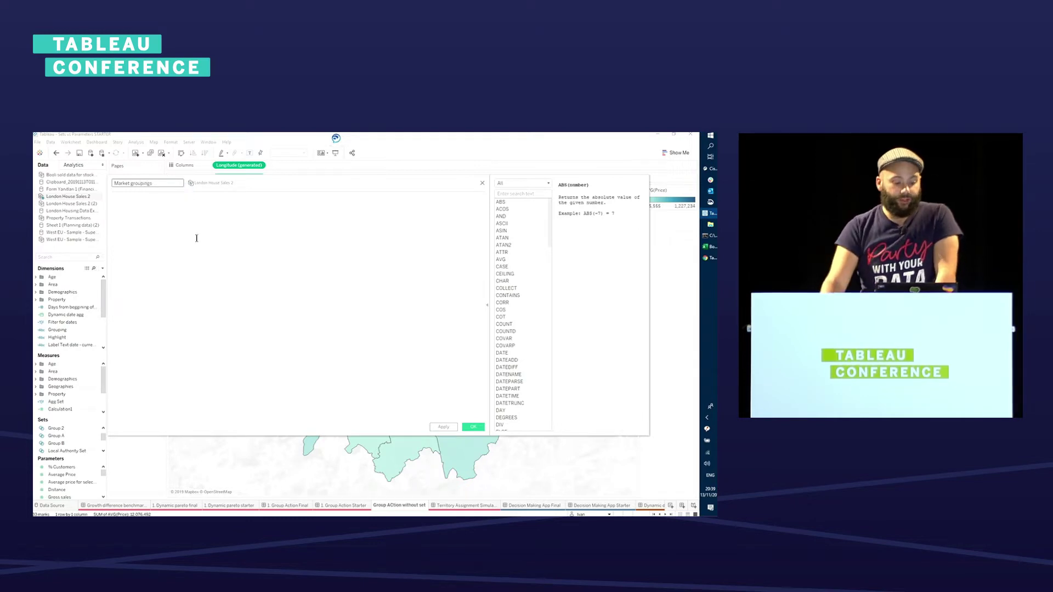
left_click(245, 239)
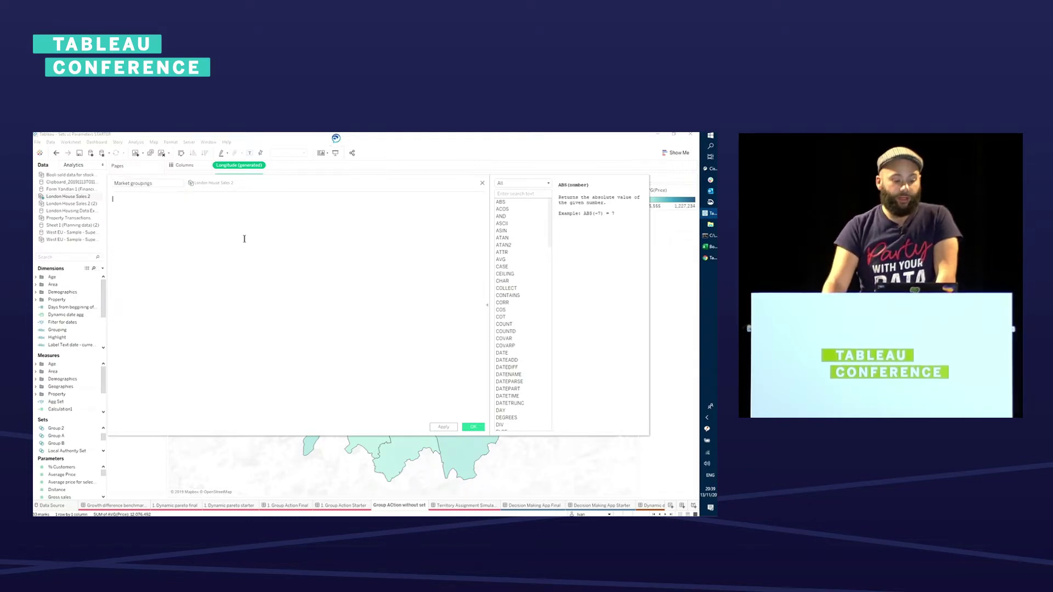
left_click(228, 348)
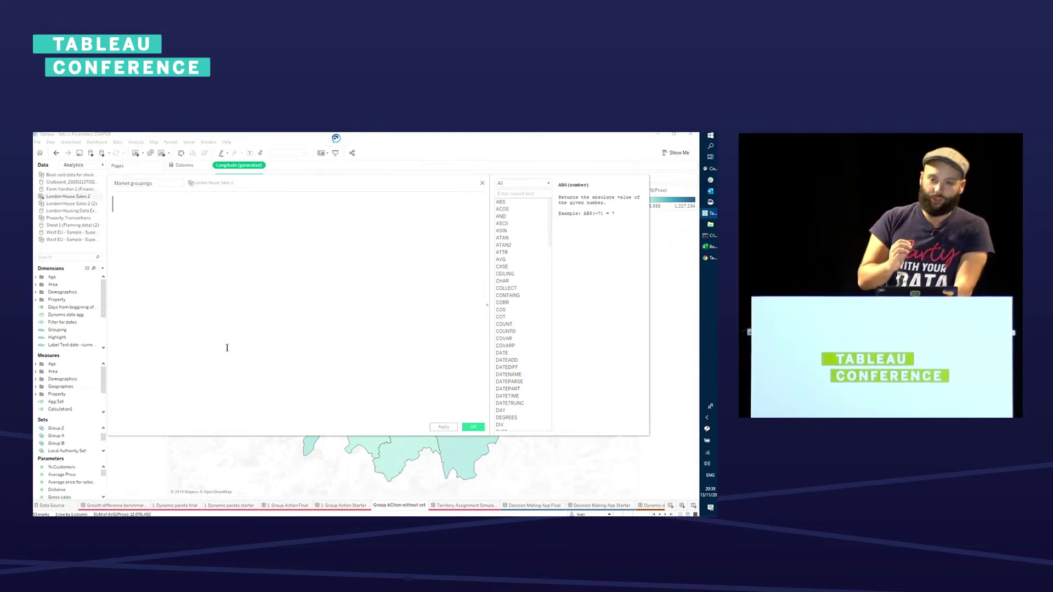
Write the formula's first condition as IF [Group A] then "A"
type("IF group")
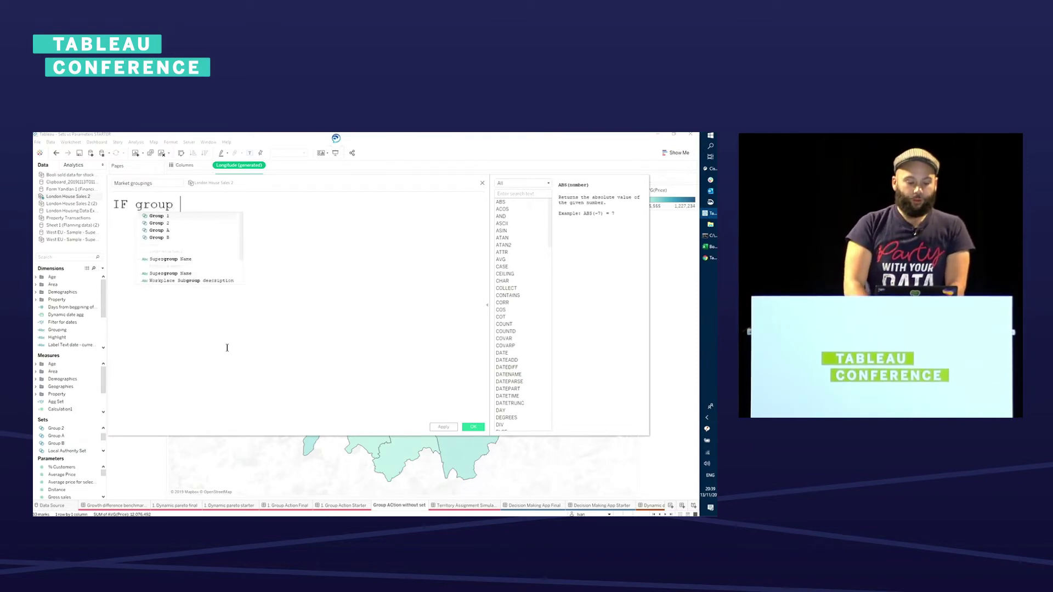
key("Down")
key("Down")
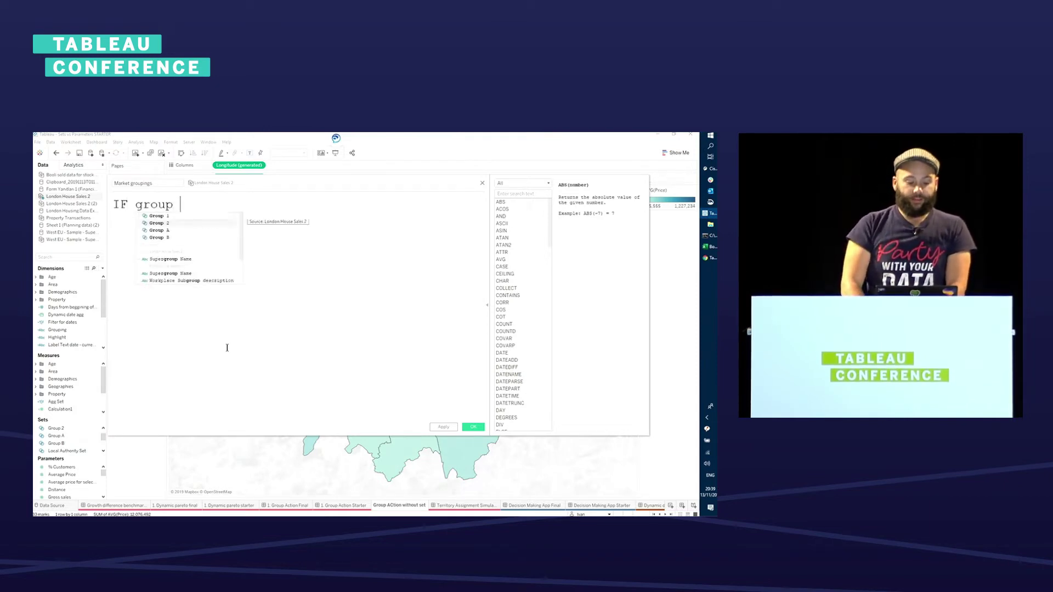
key("Return")
type("e")
key("BackSpace")
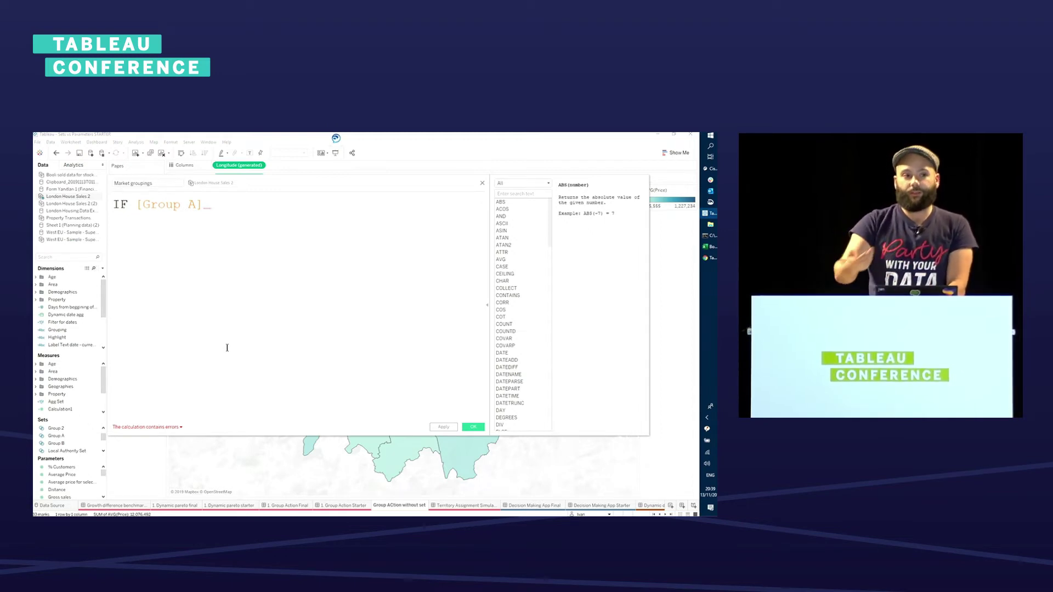
type("then \"A")
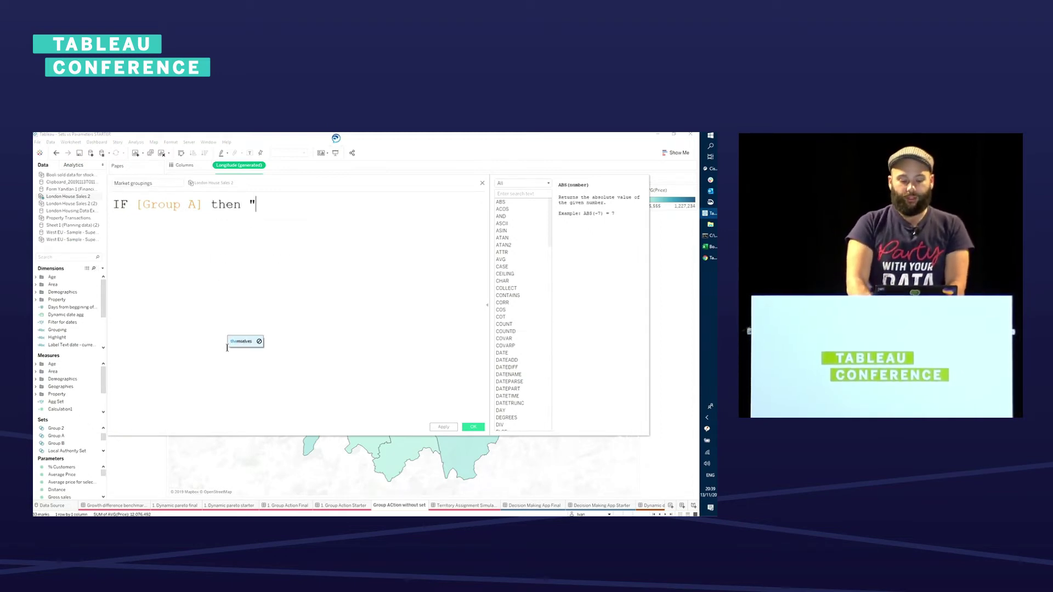
type("\"")
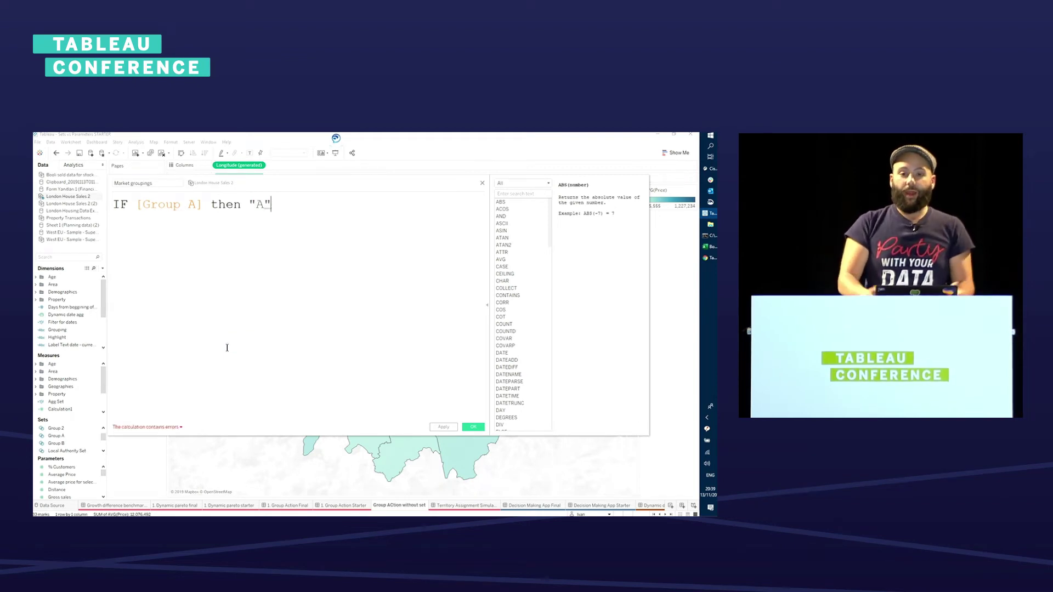
Add a second condition line to the formula: elseif [Group B] then "B"
key("Return")
type("elseif")
key("BackSpace")
key("BackSpace")
type("eif")
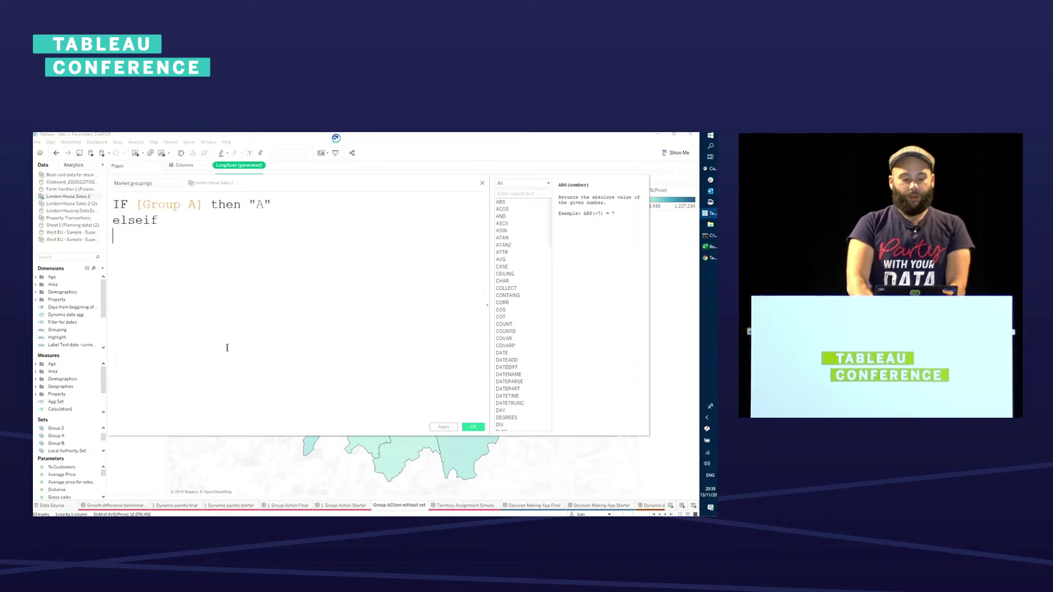
type(" [Grou")
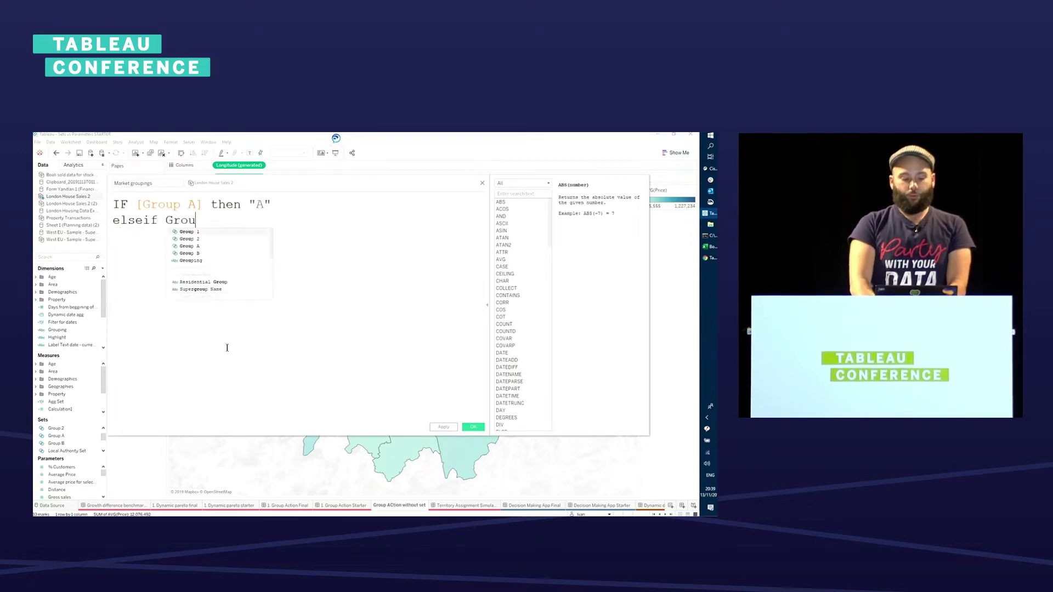
type("p B")
key("Return")
type("then \"B\"")
Complete the formula with else "Ungrouped" and a closing END line
key("Return")
type("else \"UngroupedE")
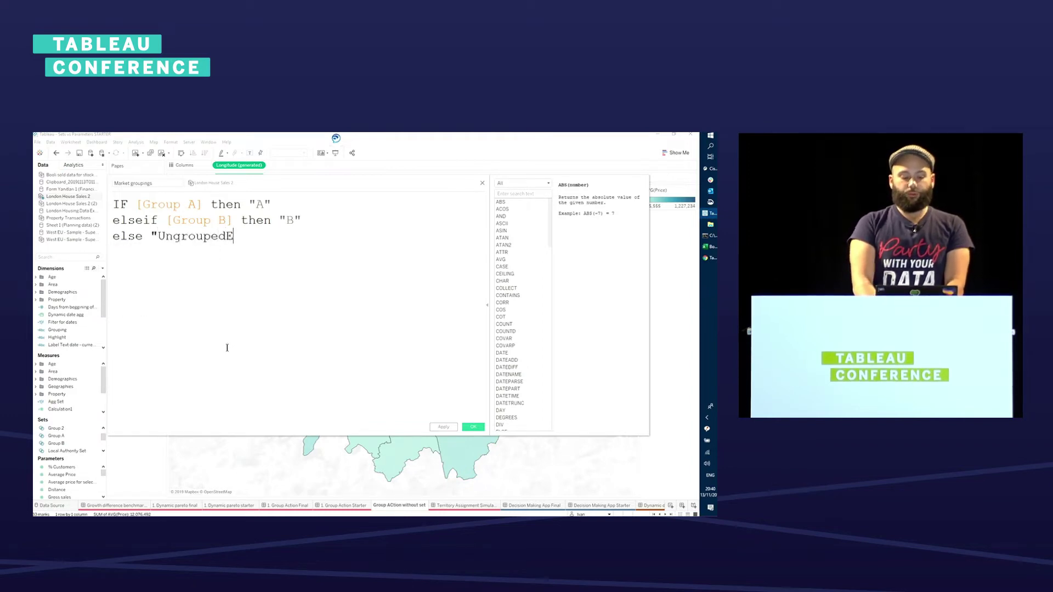
key("BackSpace")
type("\" ")
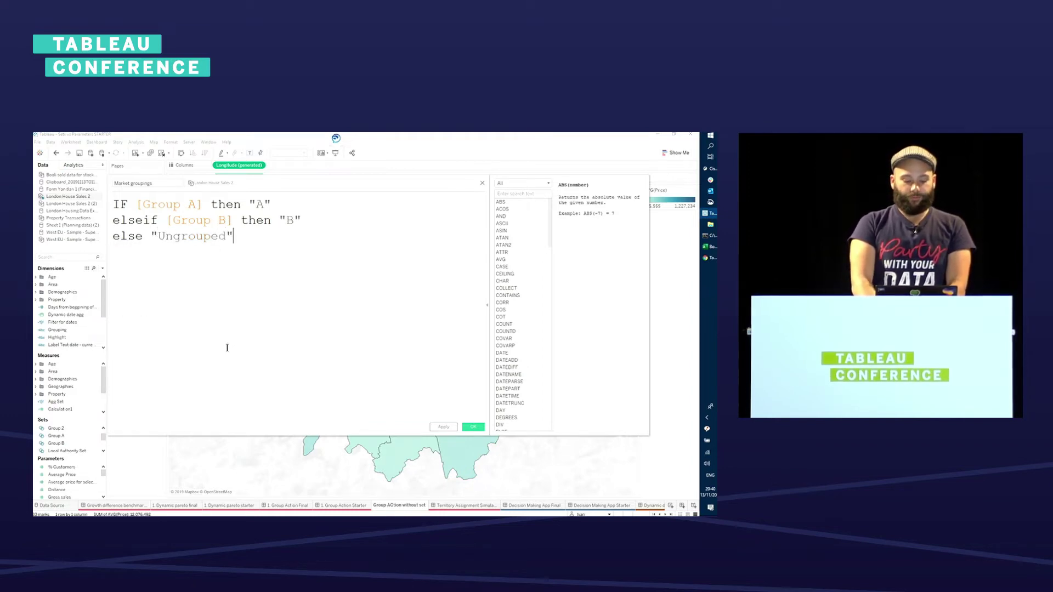
type("END")
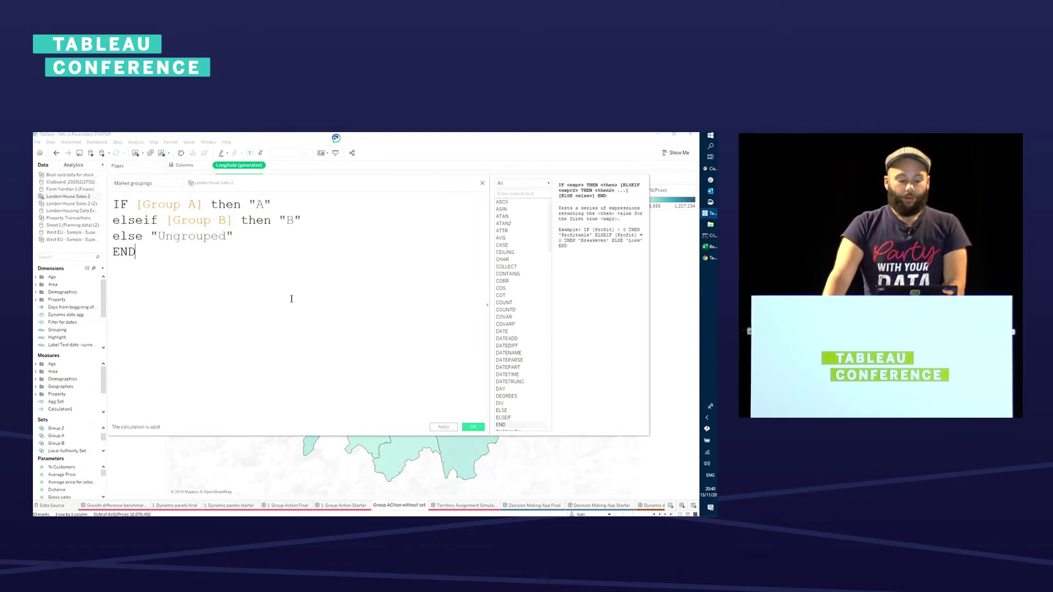
Save the Market groupings calculation and use it to colour the boroughs on the map
scroll(291, 299, "up", 2)
left_click(180, 206)
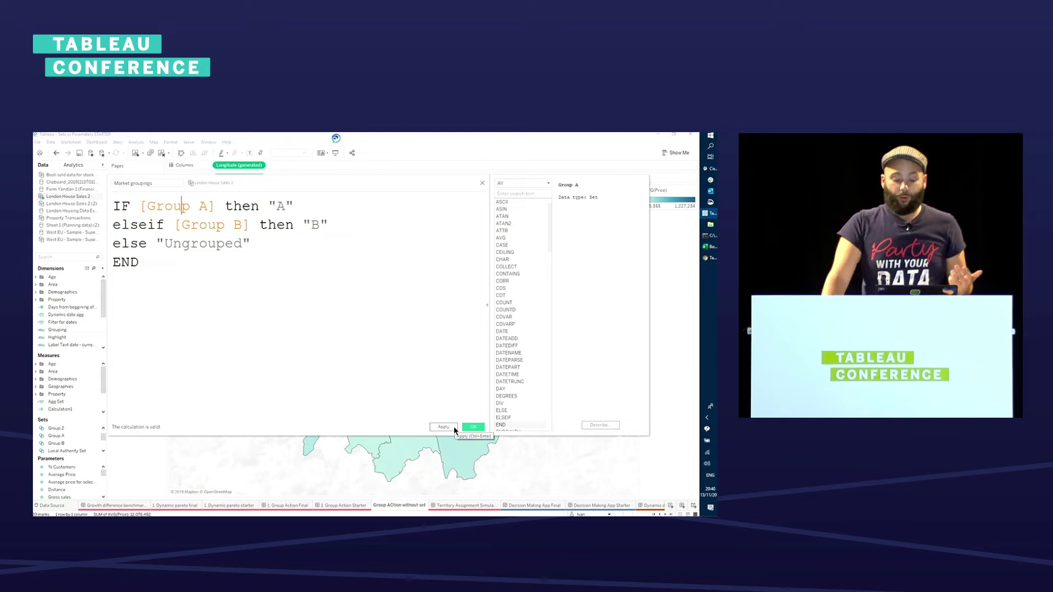
left_click(471, 428)
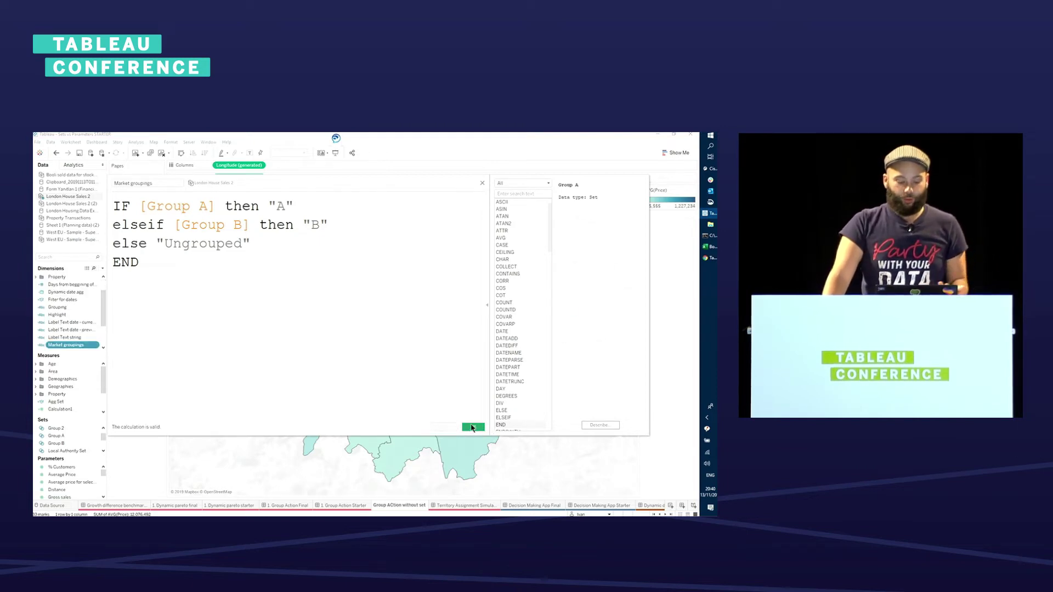
left_click_drag(67, 345, 119, 247)
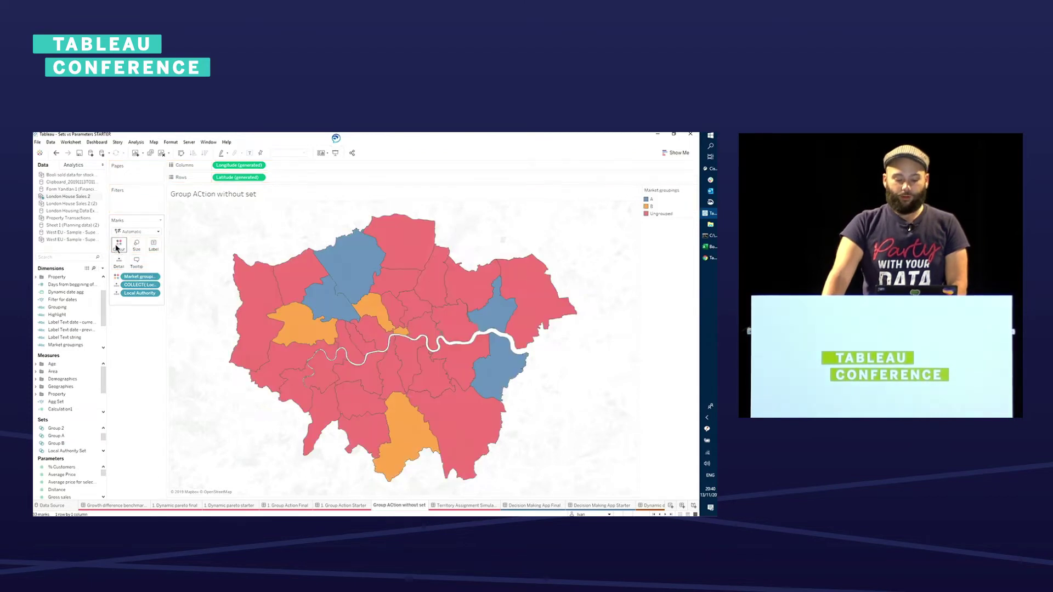
Change the map colour of the Ungrouped value in Market groupings to light grey
double_click(664, 215)
left_click(394, 338)
left_click(445, 397)
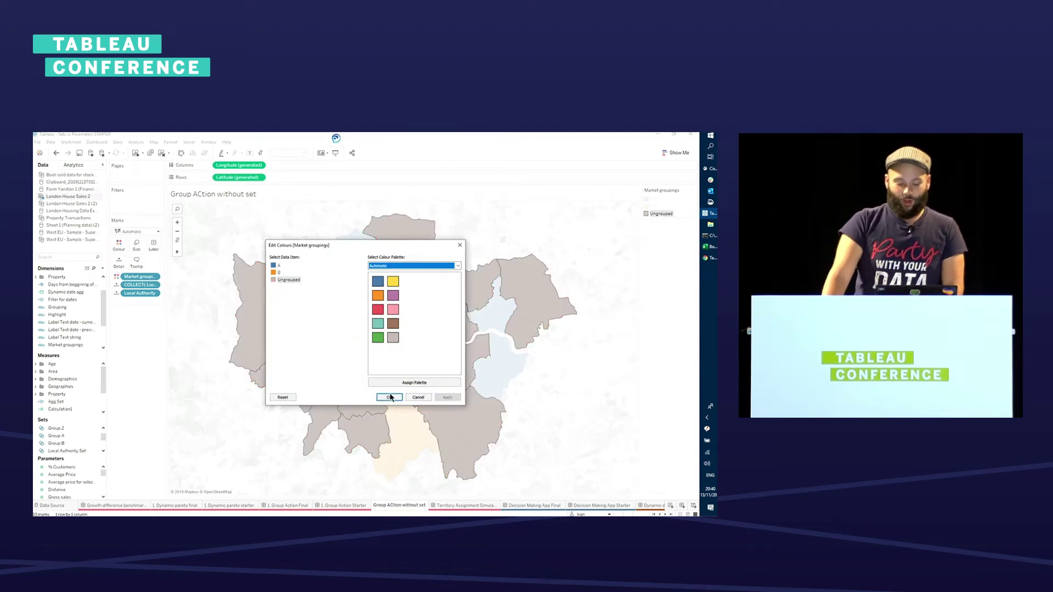
left_click(389, 397)
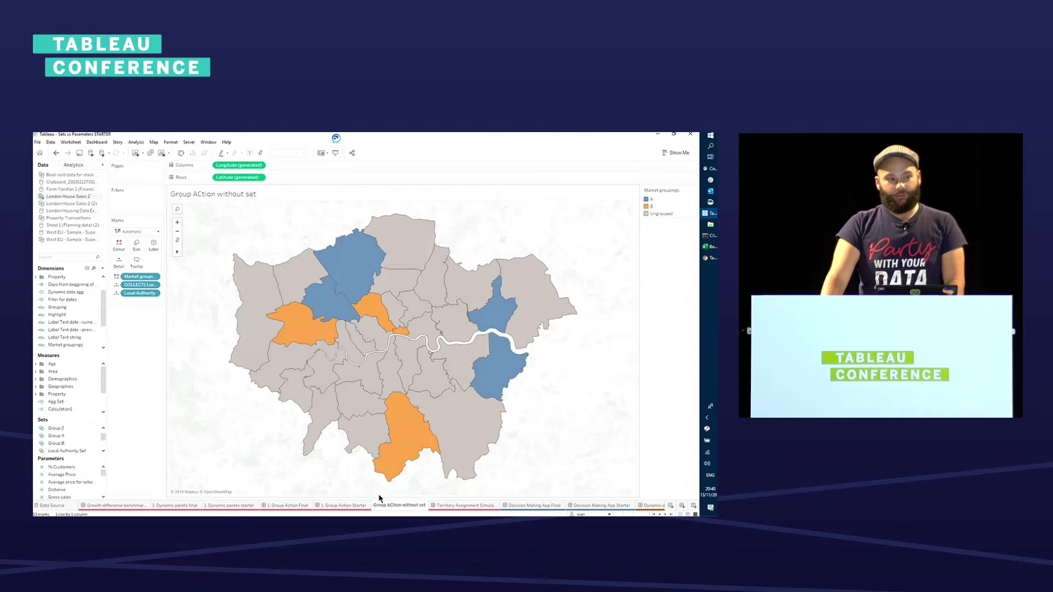
On the 1. Group Action Starter dashboard, select Barking and Dagenham through Bexley for Group A and overlapping boroughs, ending with only Barnet, for Group B
left_click(344, 506)
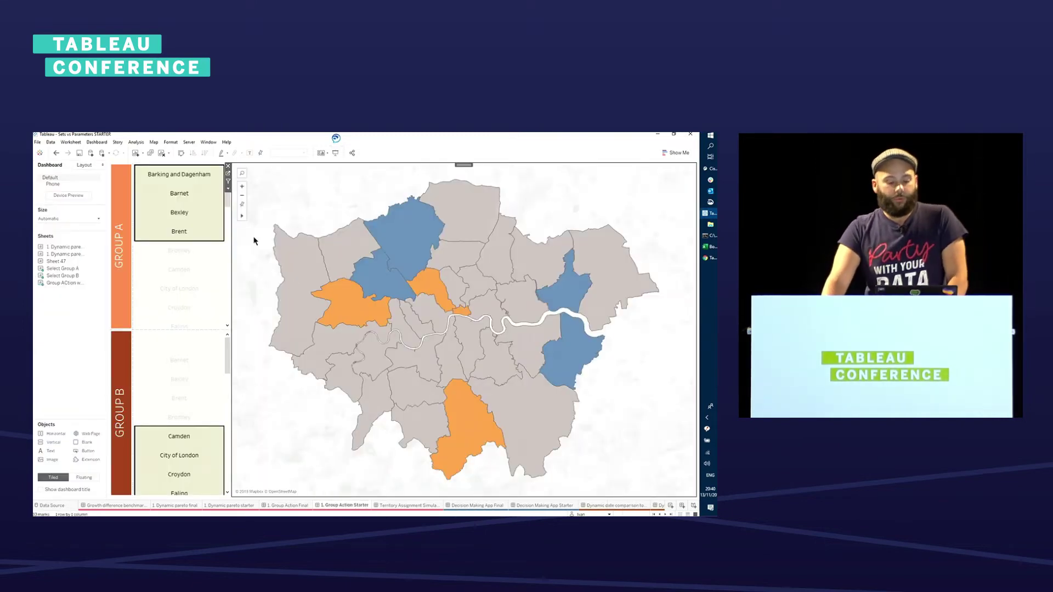
left_click_drag(201, 176, 200, 214)
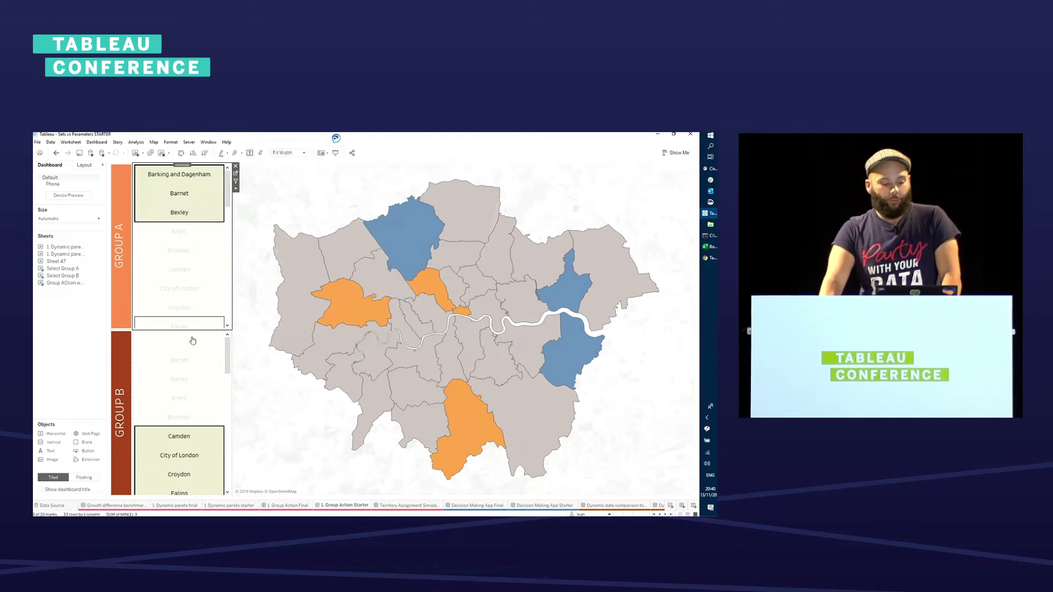
left_click_drag(185, 341, 185, 408)
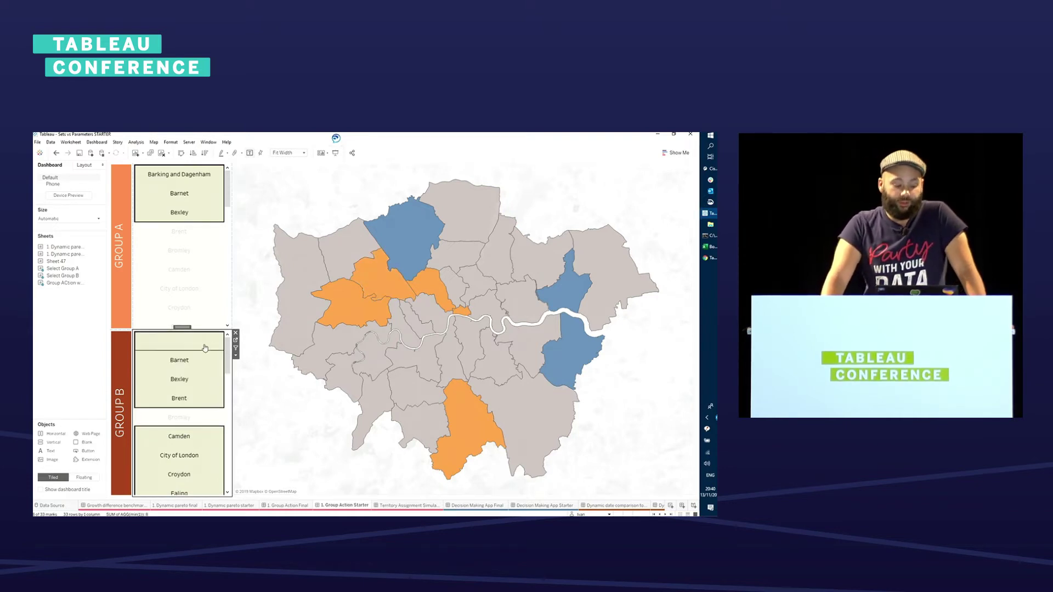
left_click(188, 357)
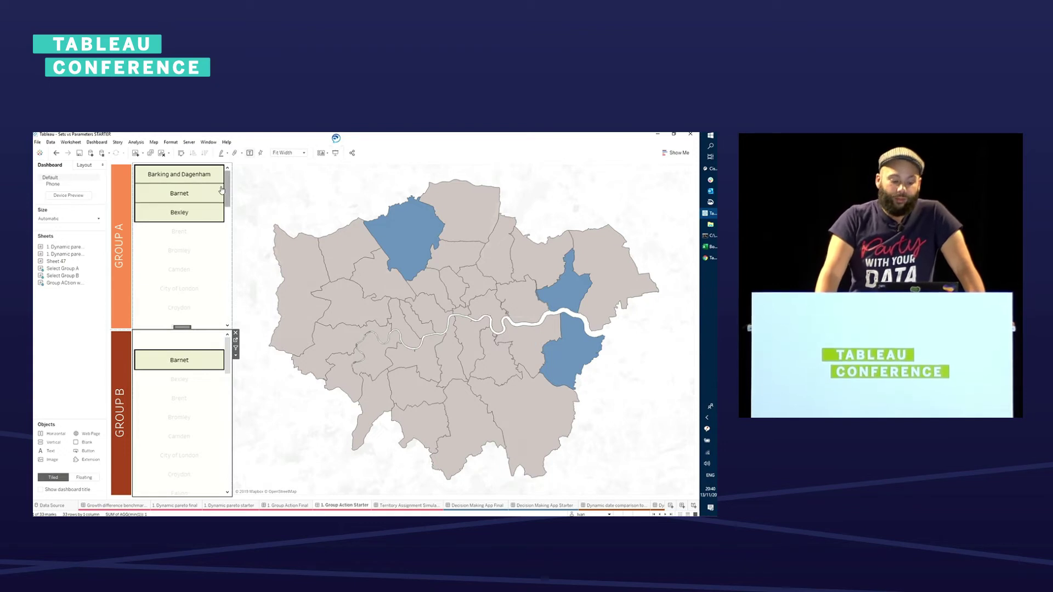
Filter the Select Group A sheet by the In/Out values of the Group B set, keeping only Out
left_click(235, 176)
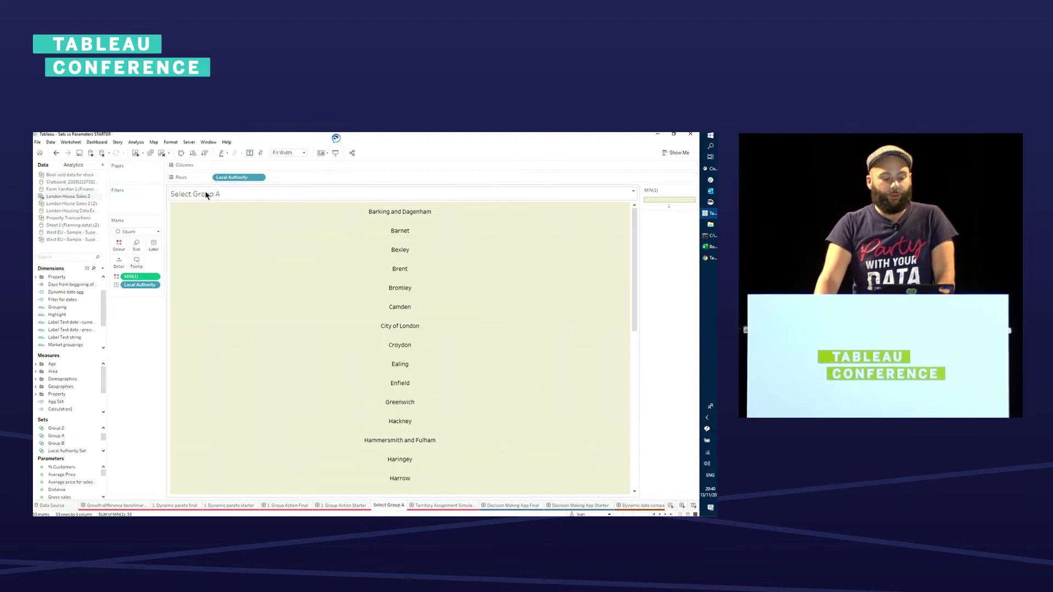
left_click(57, 443)
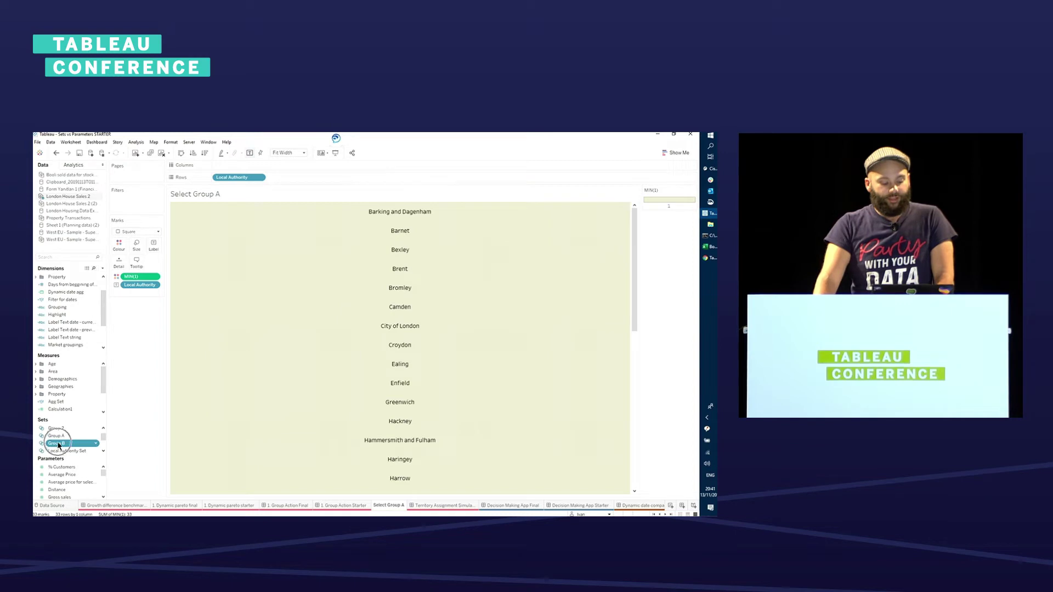
left_click_drag(58, 445, 129, 203)
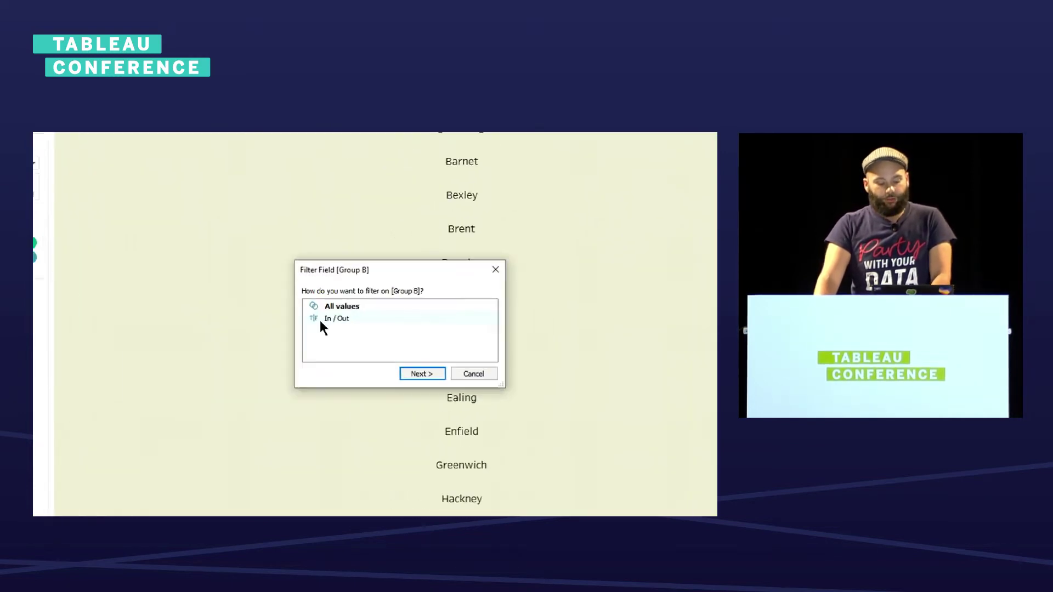
double_click(324, 319)
left_click(247, 241)
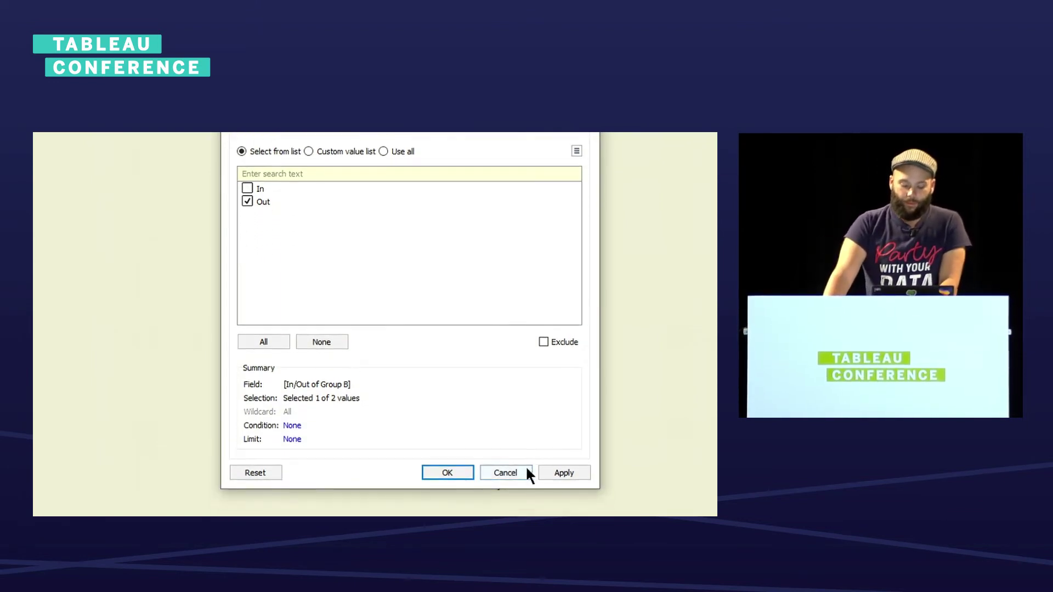
left_click(553, 471)
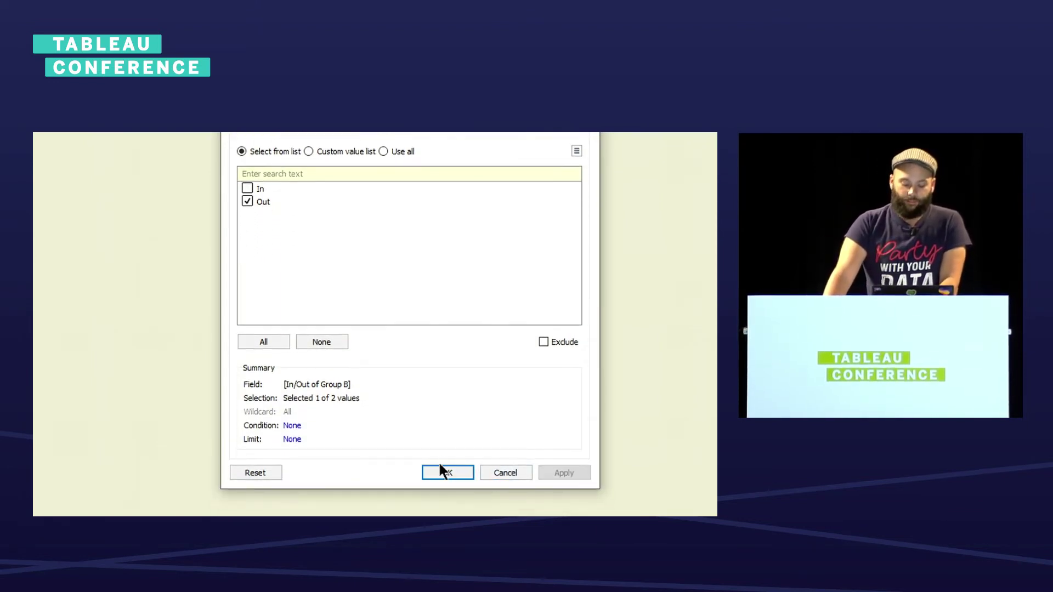
left_click(443, 471)
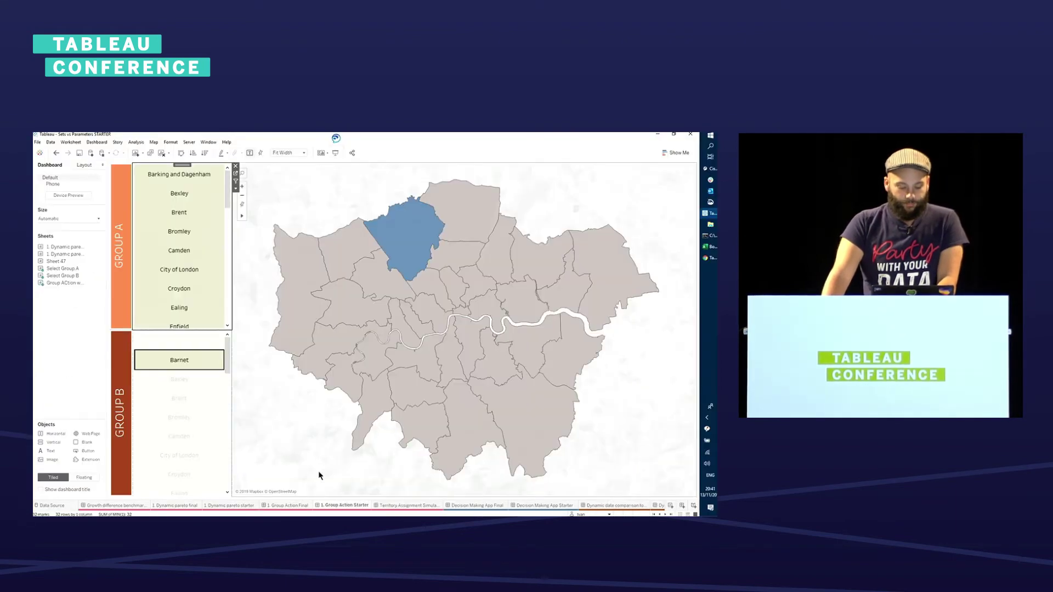
Filter the Select Group B sheet by the In/Out values of the Group A set, keeping only Out
left_click(223, 346)
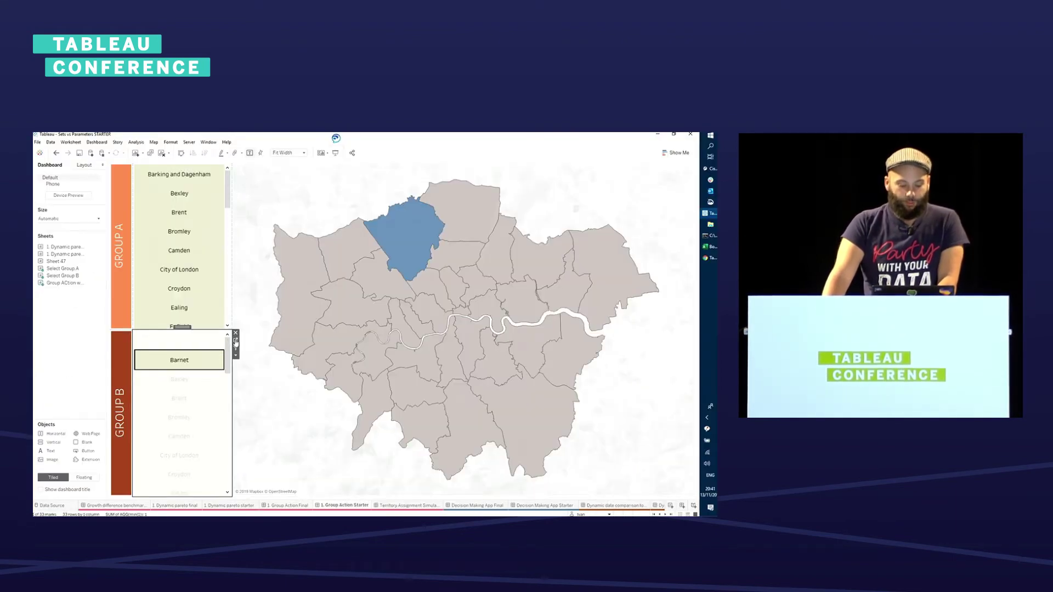
left_click(236, 341)
left_click(57, 451)
left_click_drag(68, 444, 127, 201)
left_click(328, 320)
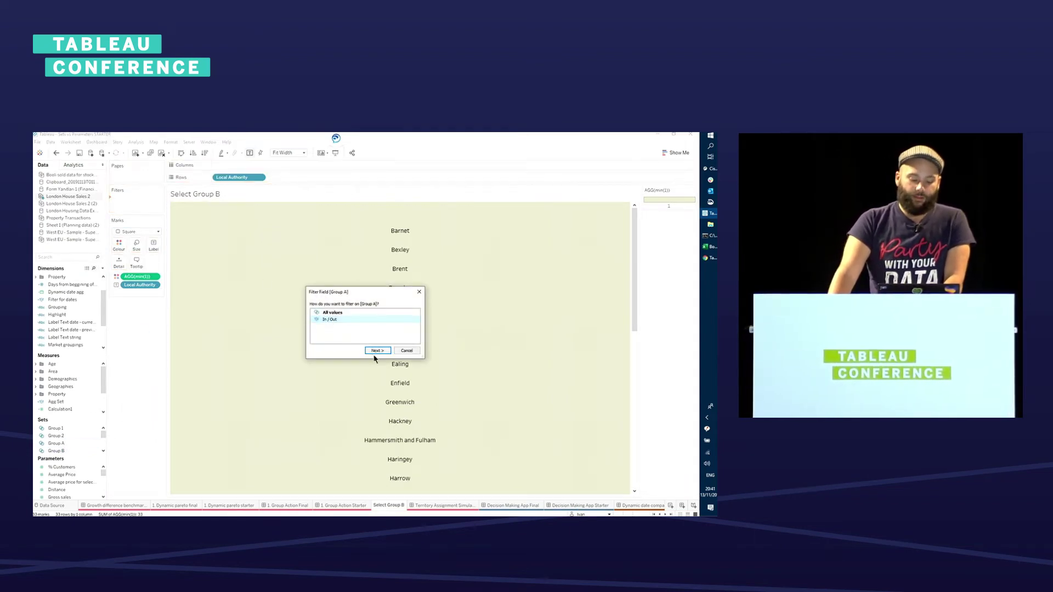
left_click(377, 351)
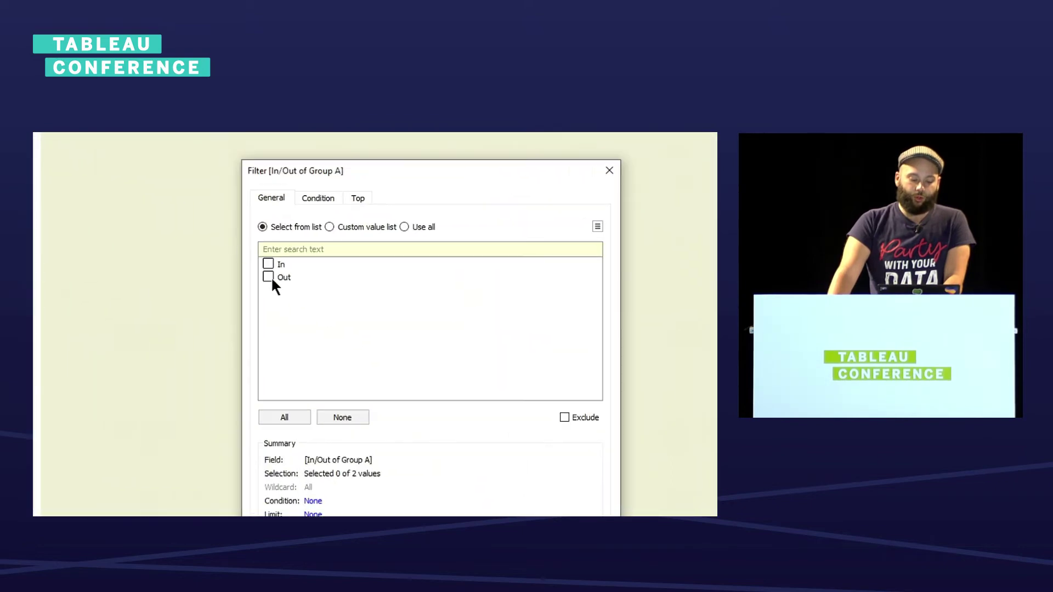
left_click(269, 278)
left_click(442, 415)
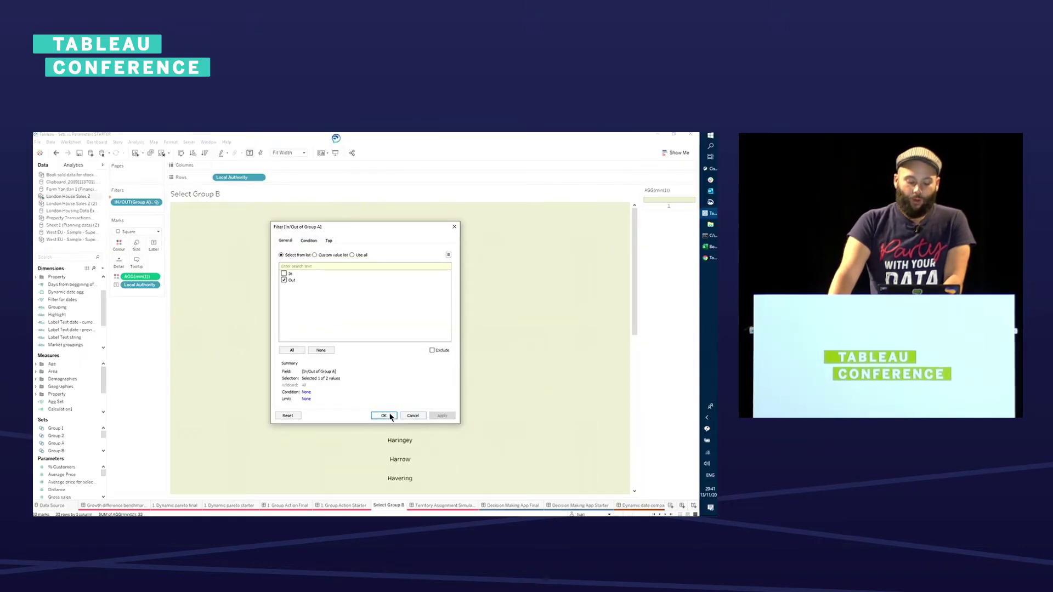
left_click(384, 416)
Back on the 1. Group Action Starter dashboard, assign Barnet, Bexley and Brent to Group A and add Camden to Group B
left_click(343, 505)
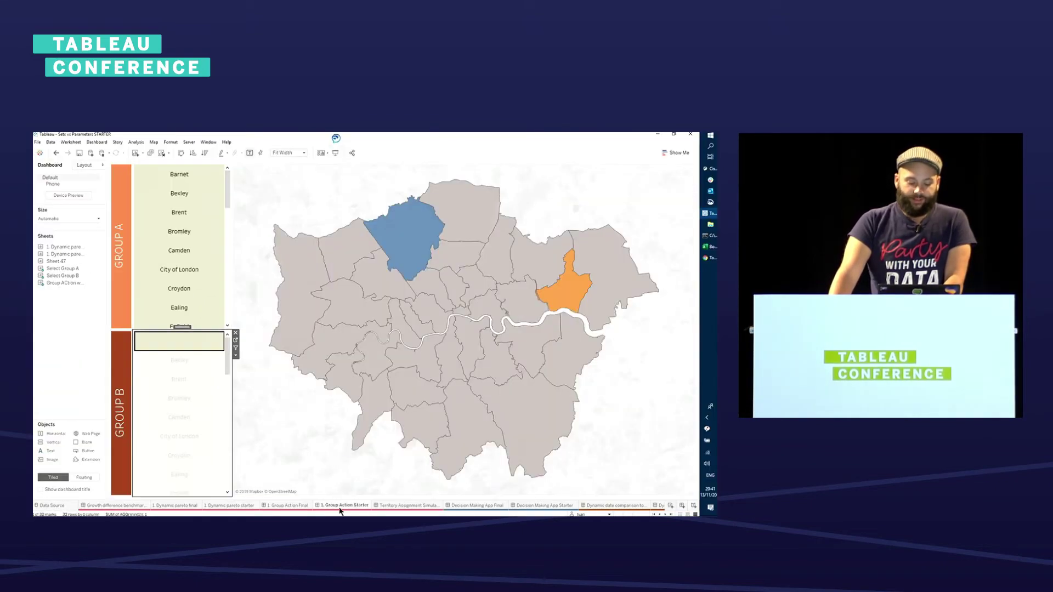
left_click(192, 176)
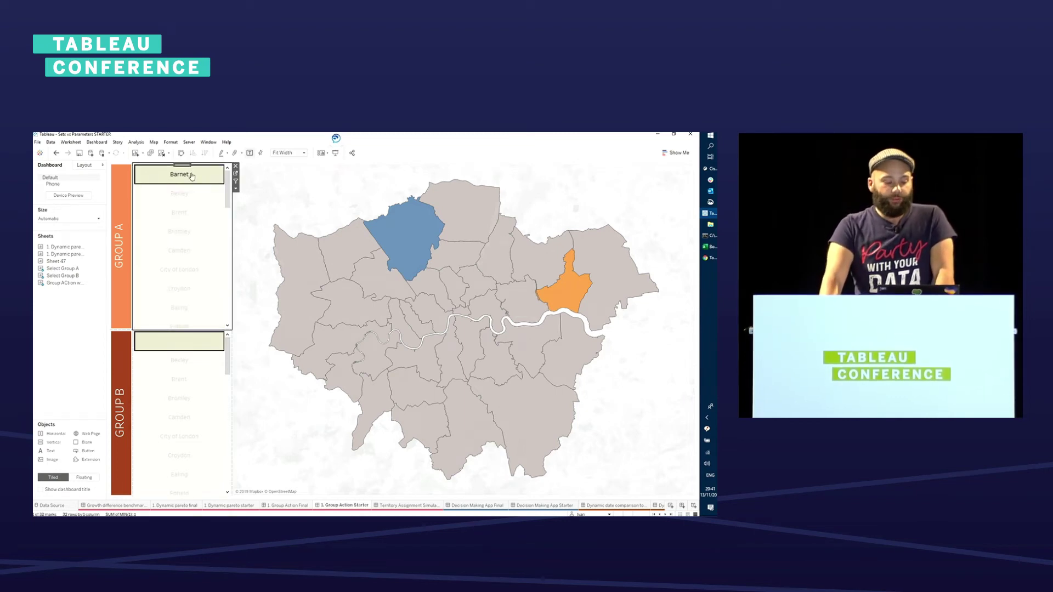
left_click(187, 196)
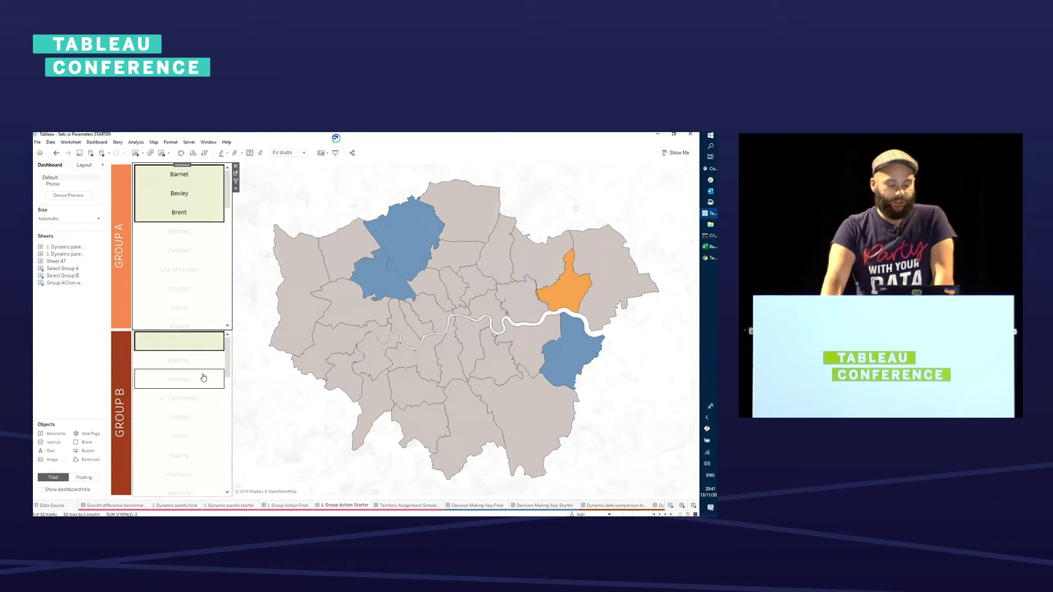
left_click(193, 382)
left_click(193, 381)
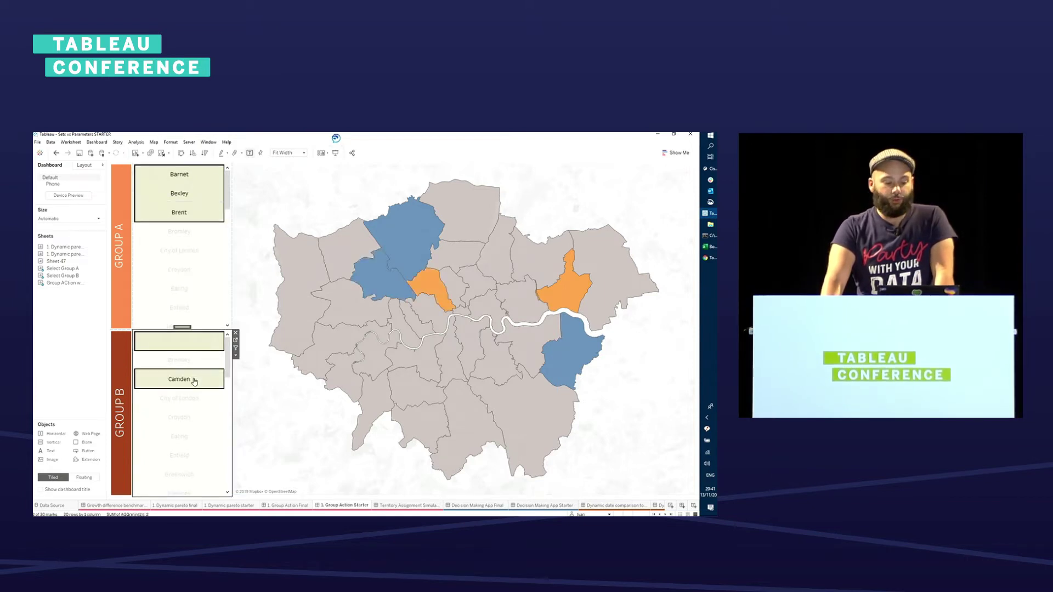